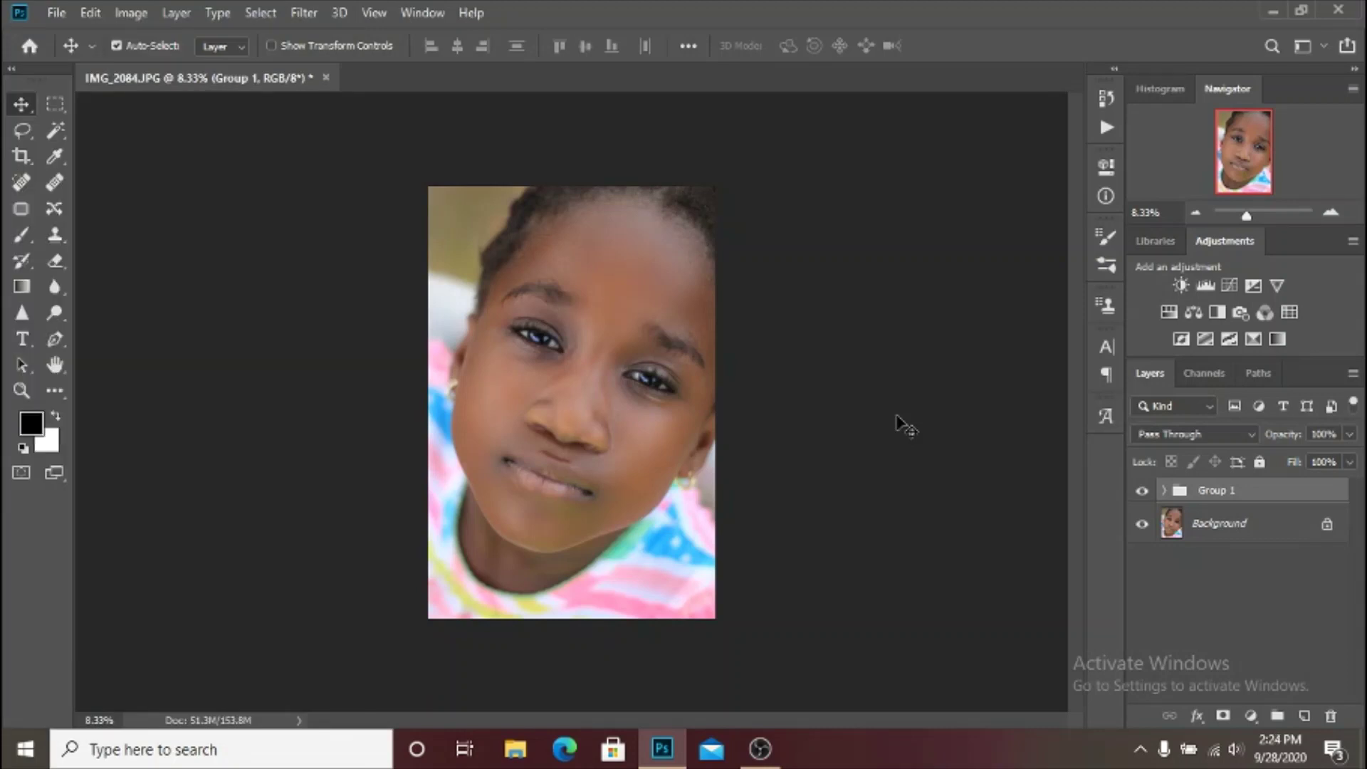
Examine the portrait's forehead, eyes and mouth with Group 1 hidden and shown to compare the skin before and after retouching
key(ctrl+plus)
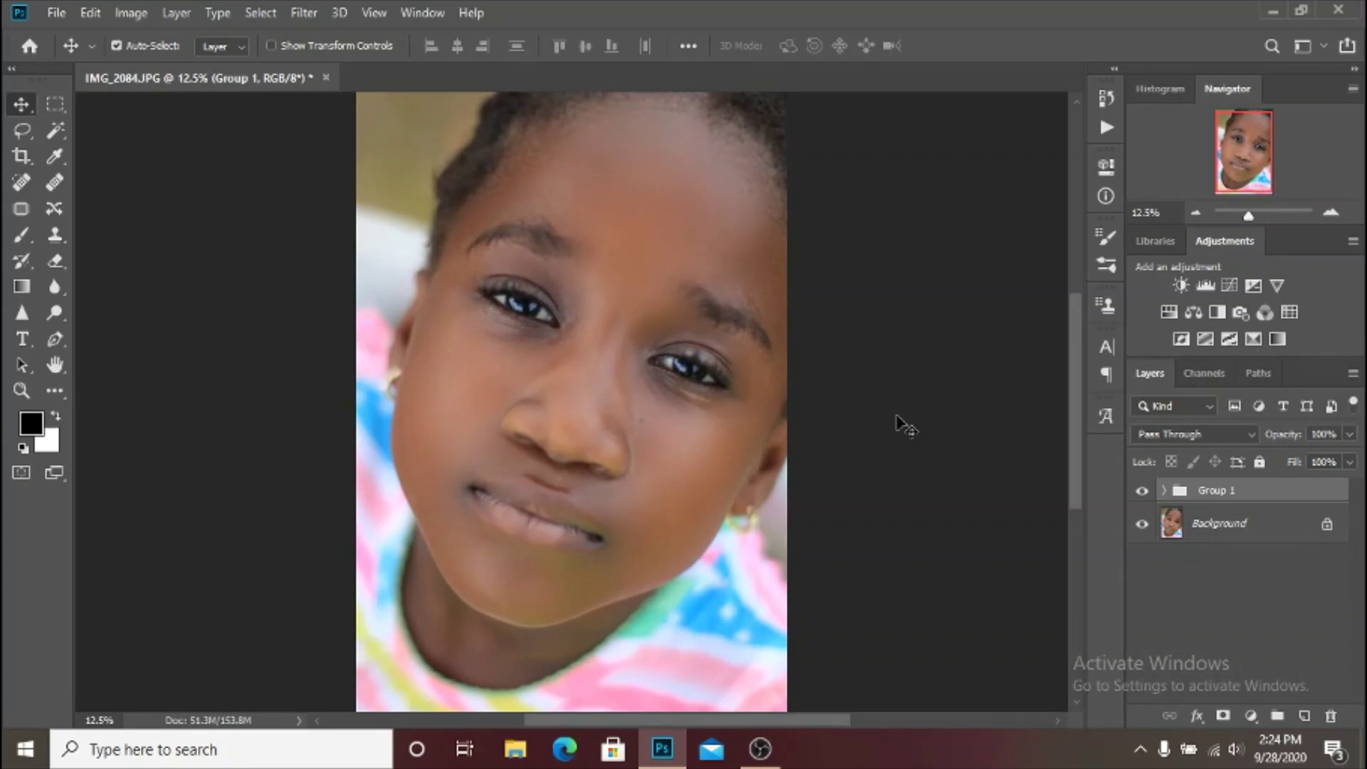
key(ctrl+plus)
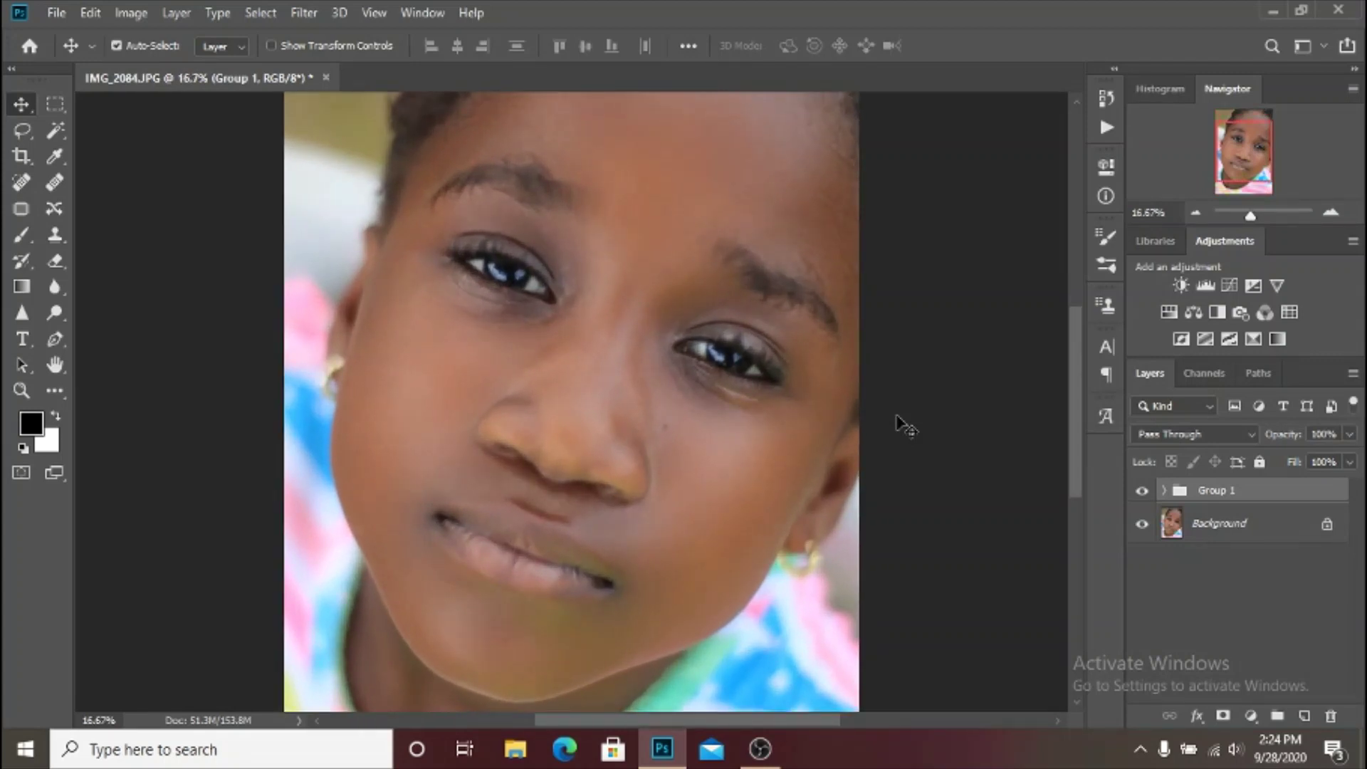
key(ctrl+minus)
key(ctrl+minus)
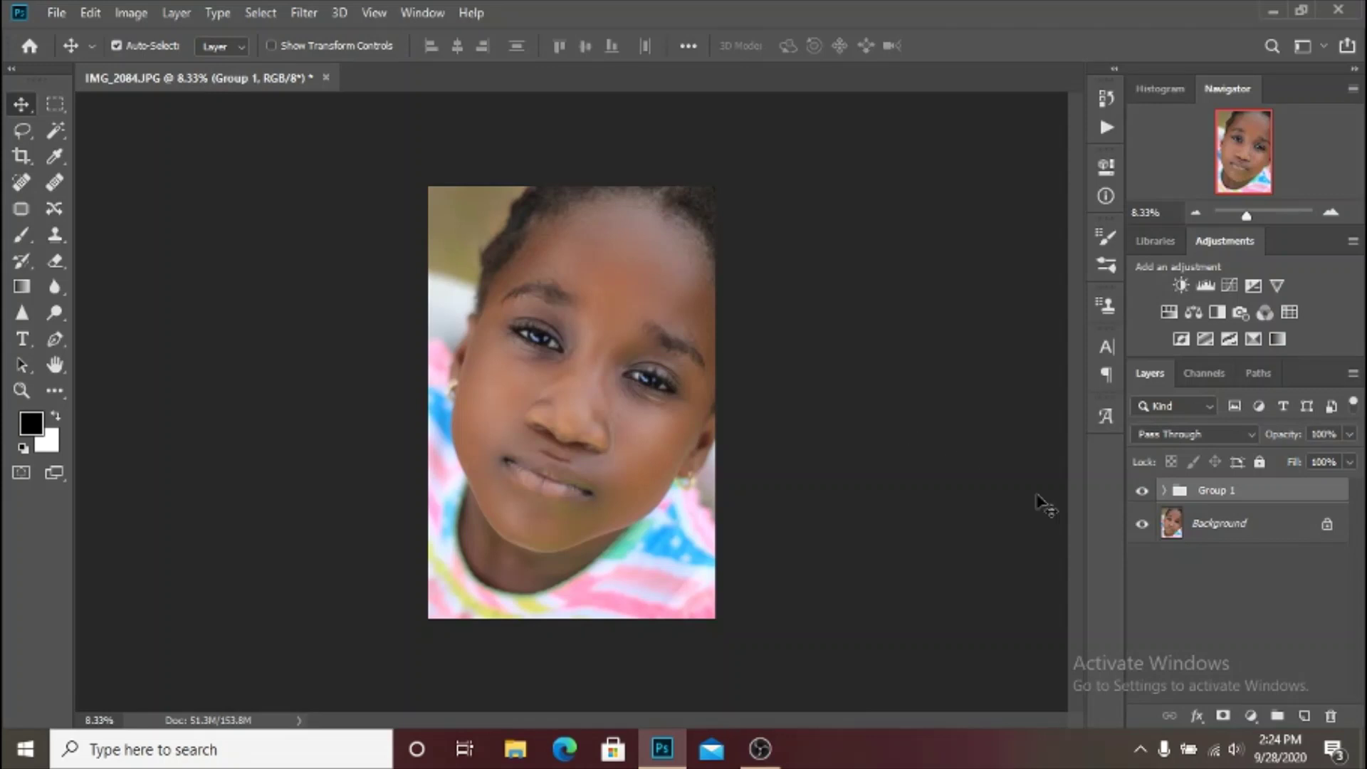
click(1142, 491)
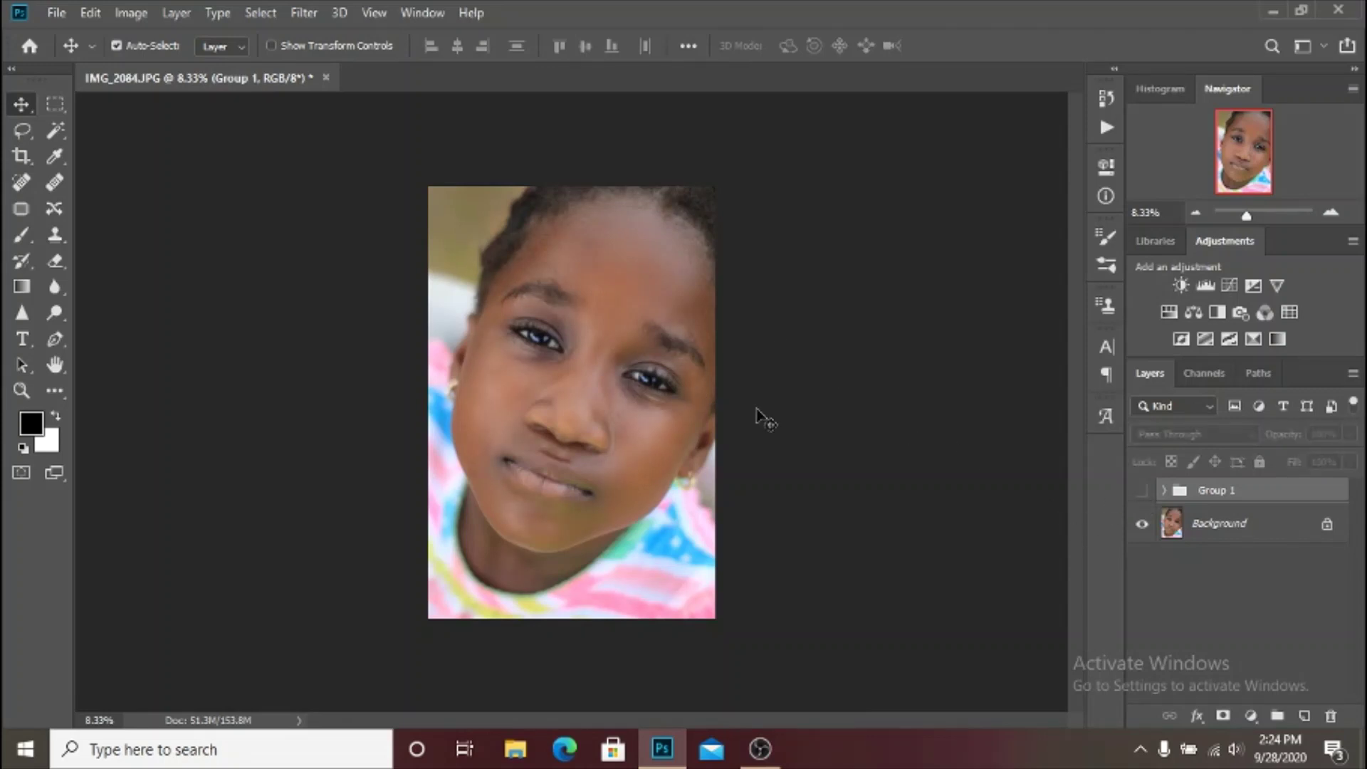
key(ctrl+plus)
key(ctrl+plus)
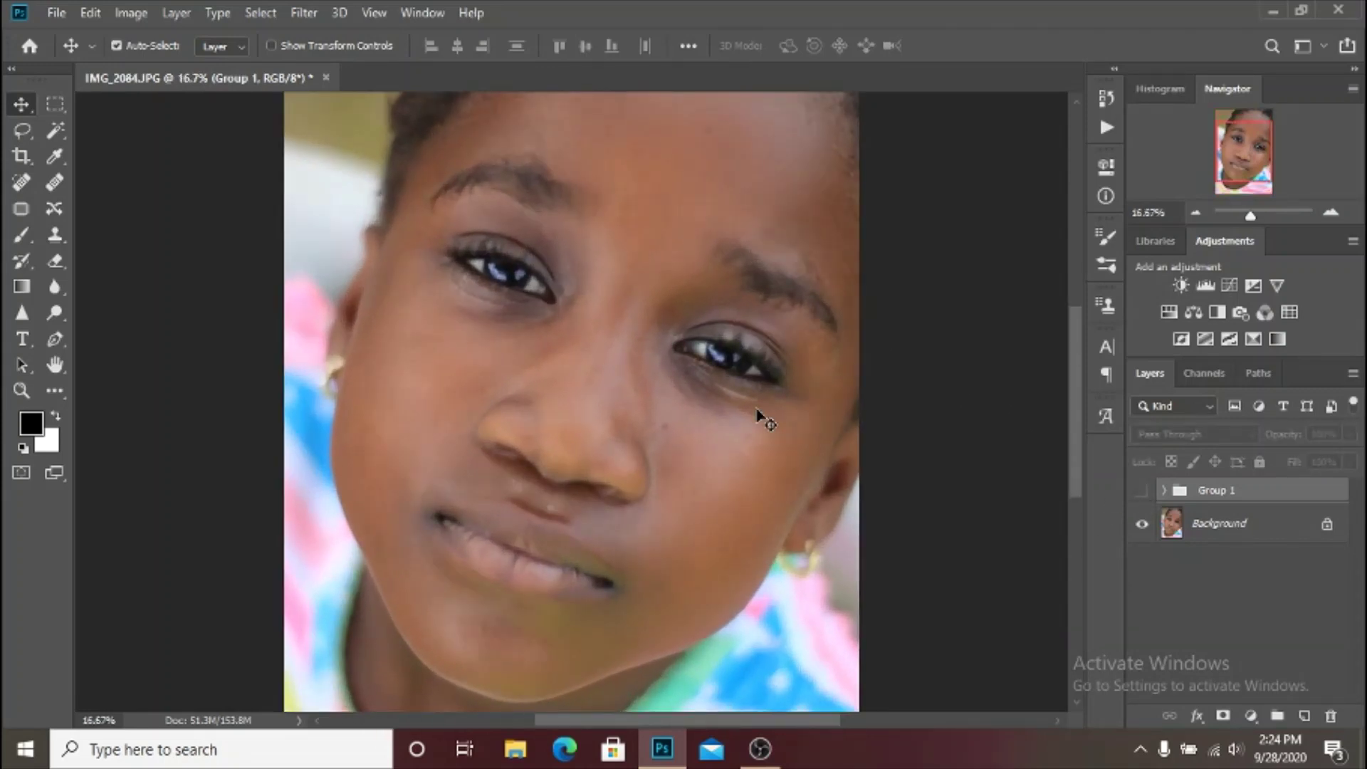
scroll(758, 412, up, 2)
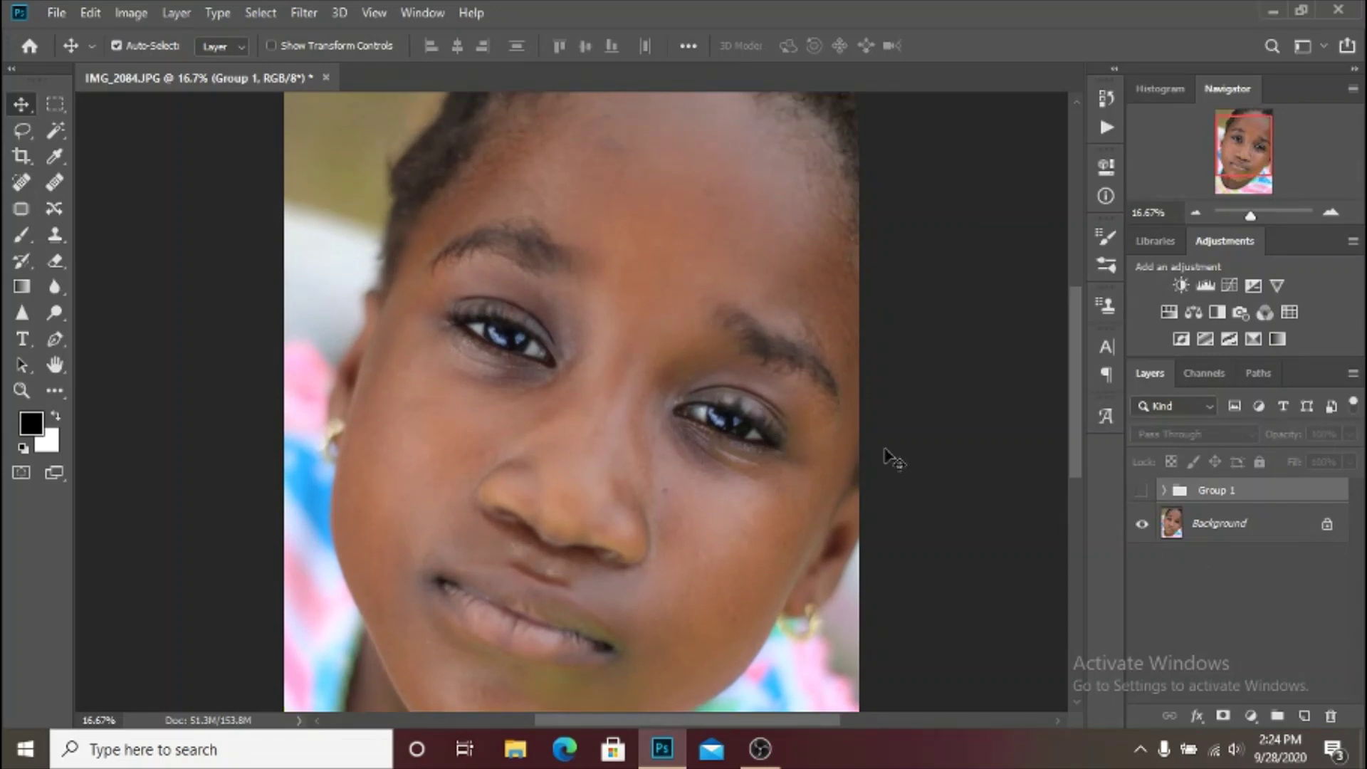
scroll(847, 493, up, 2)
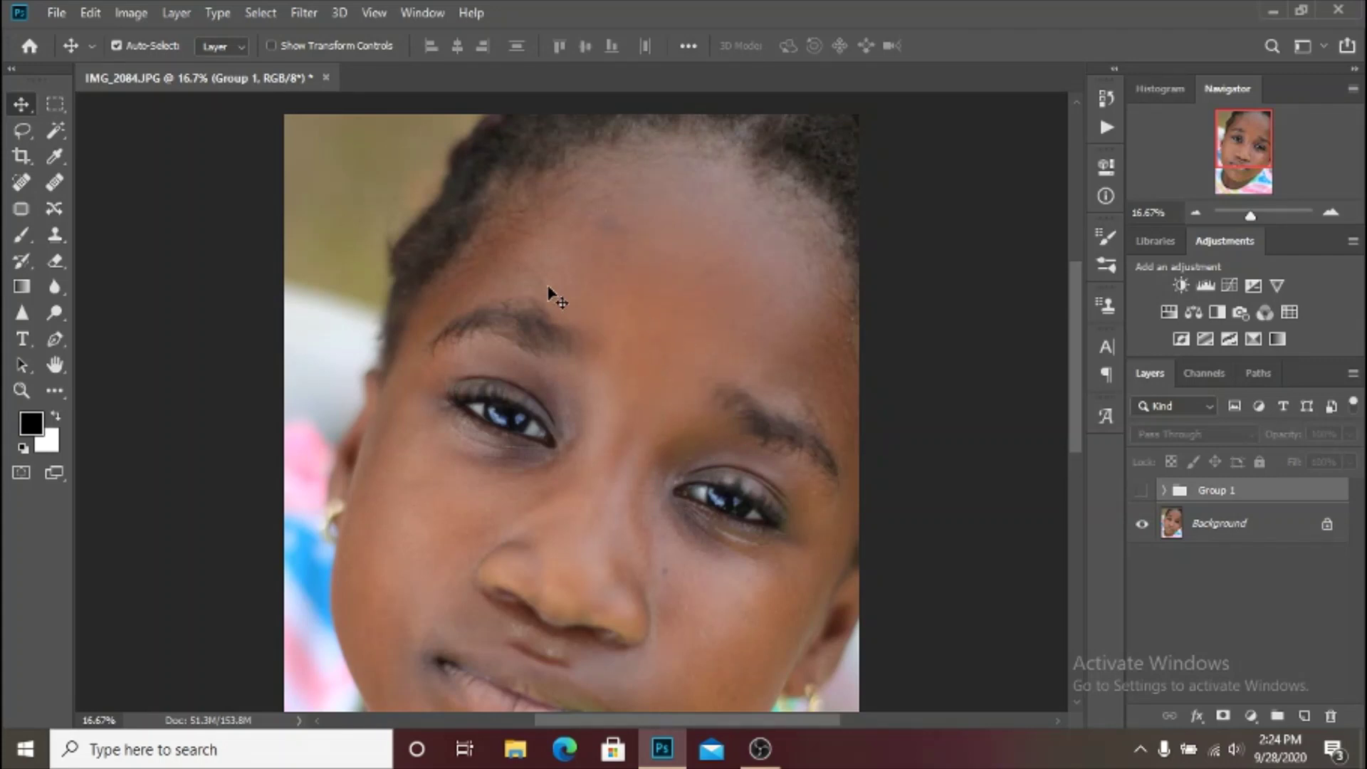
scroll(571, 284, down, 3)
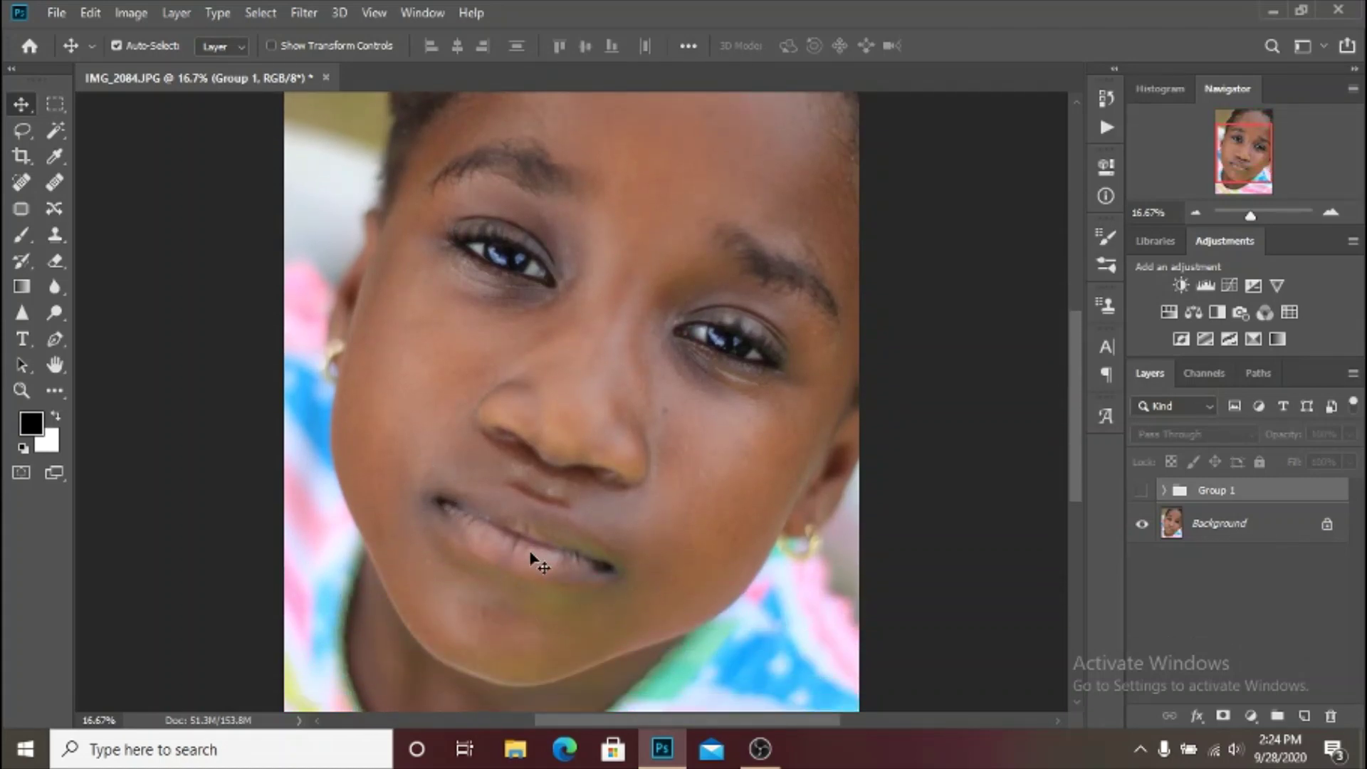
key(ctrl+plus)
scroll(534, 558, down, 2)
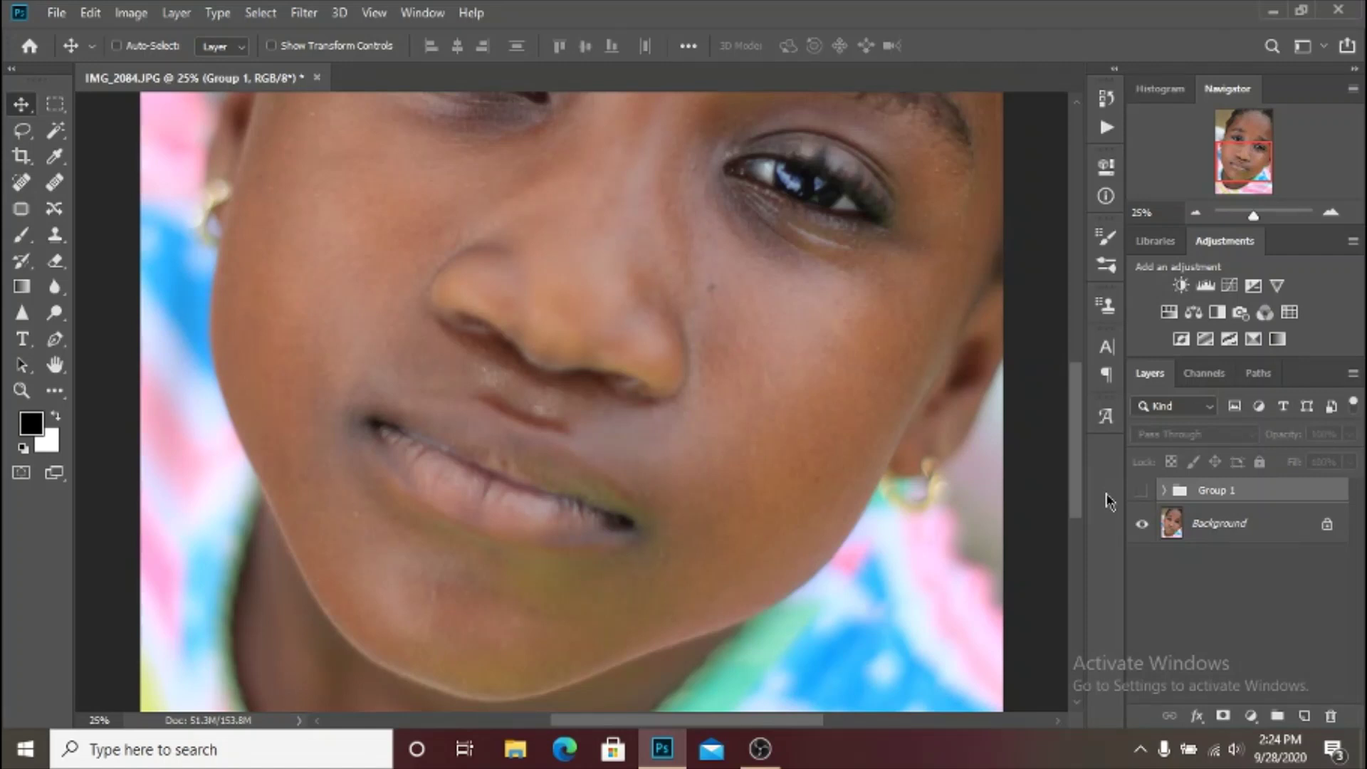
key(ctrl+minus)
key(ctrl+minus)
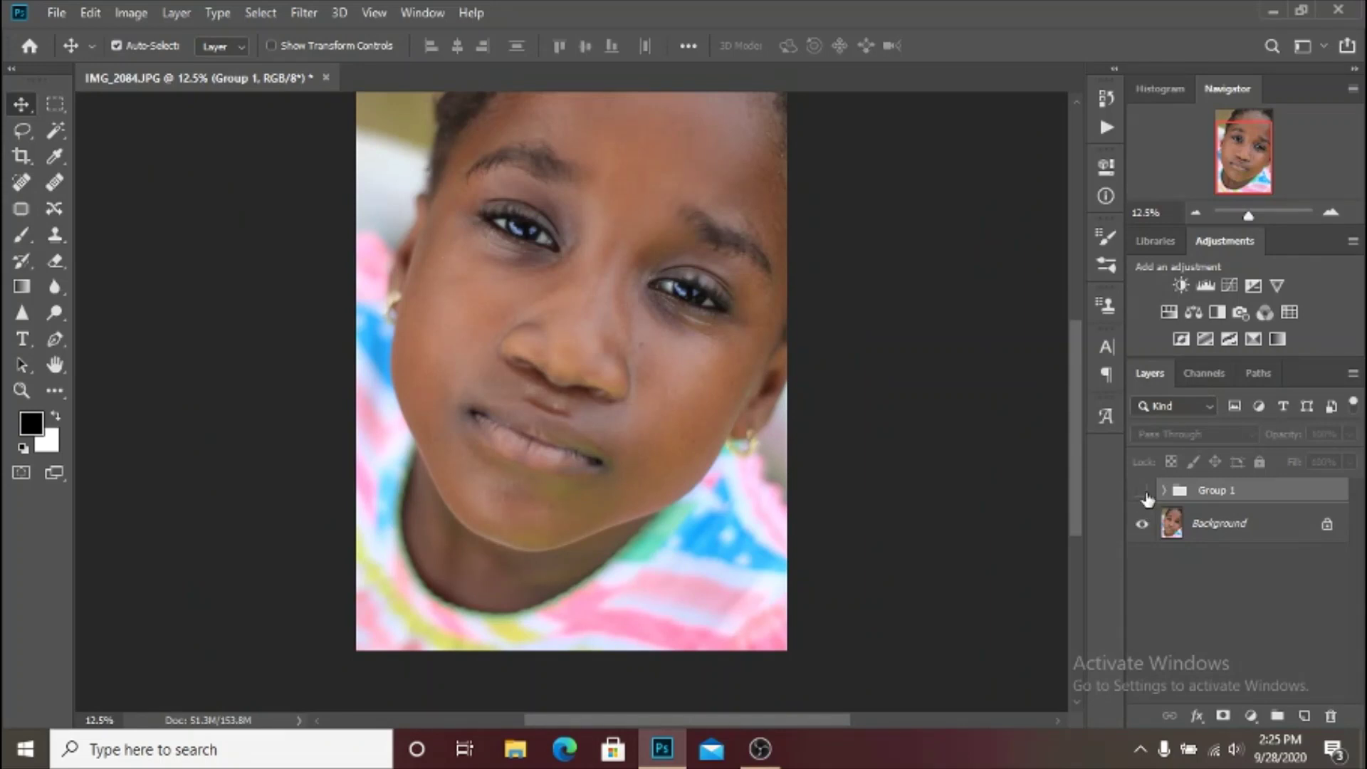
click(1143, 493)
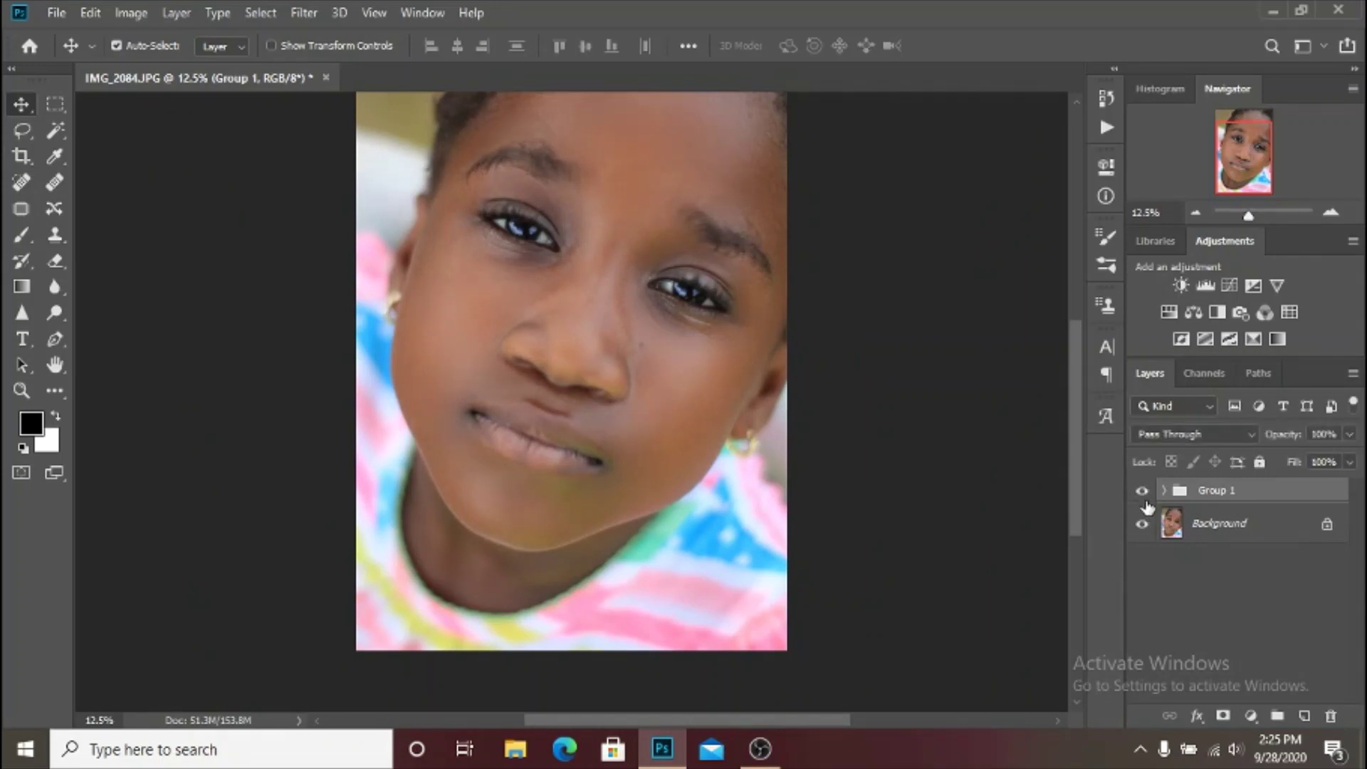
Rename the layer group Group 1 as FS
double_click(1212, 493)
text(FS)
key(Return)
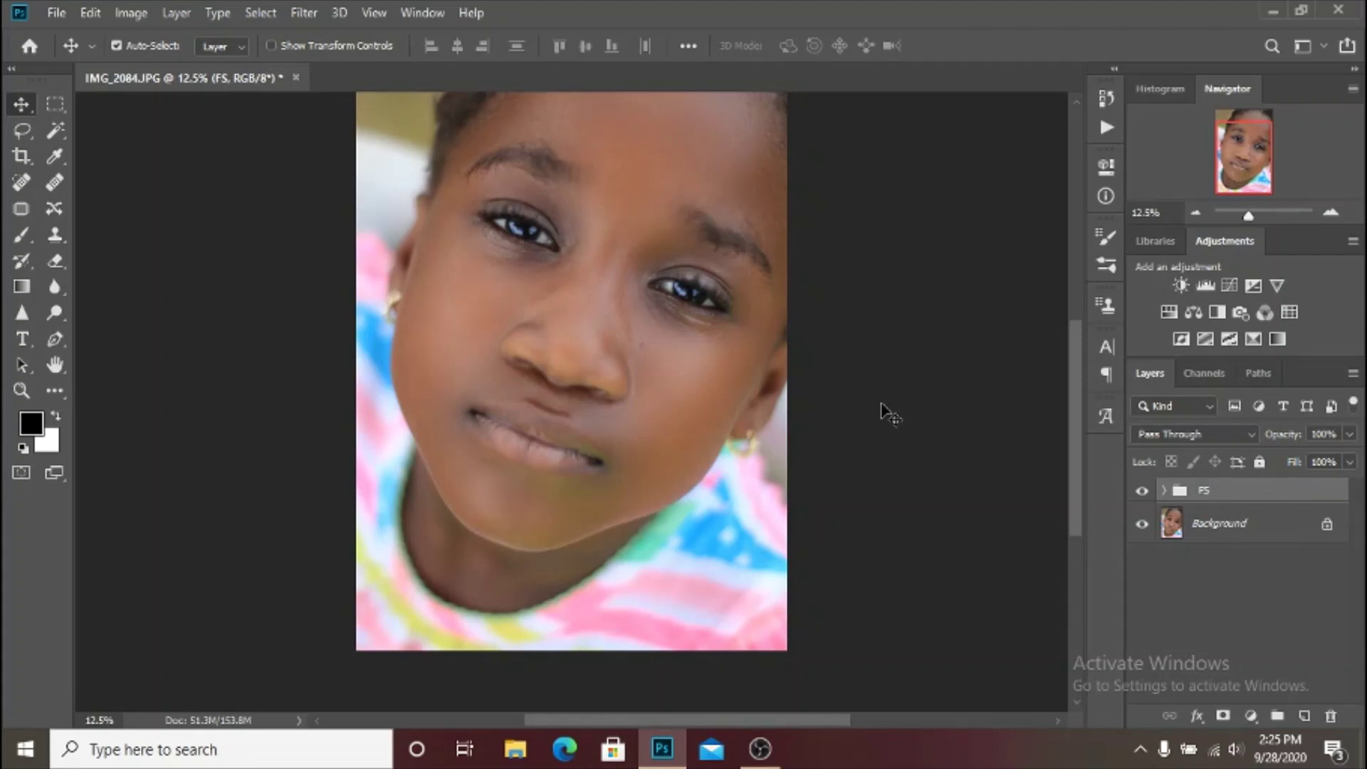
Examine the skin around the mouth, chin and cheeks with the FS group hidden and shown
scroll(883, 409, up, 2)
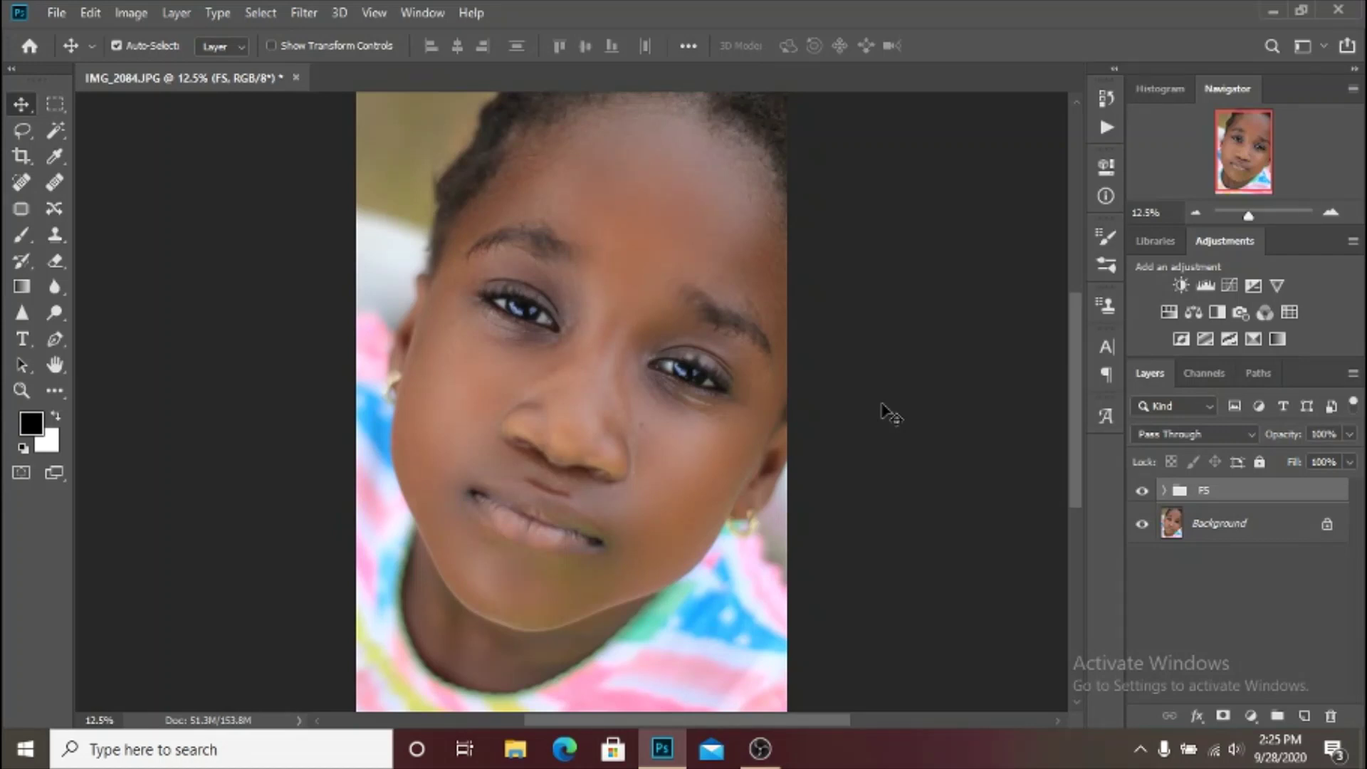
key(ctrl+plus)
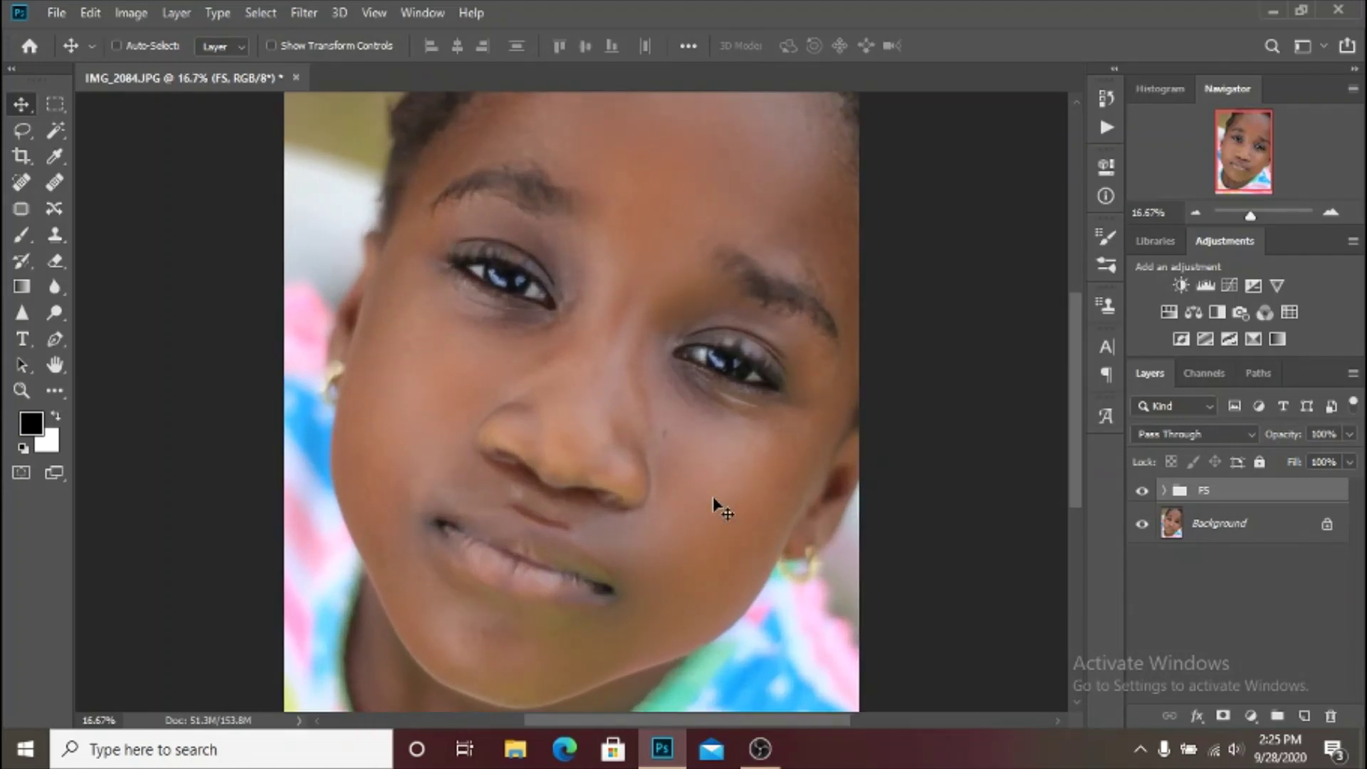
key(ctrl+plus)
scroll(708, 505, down, 5)
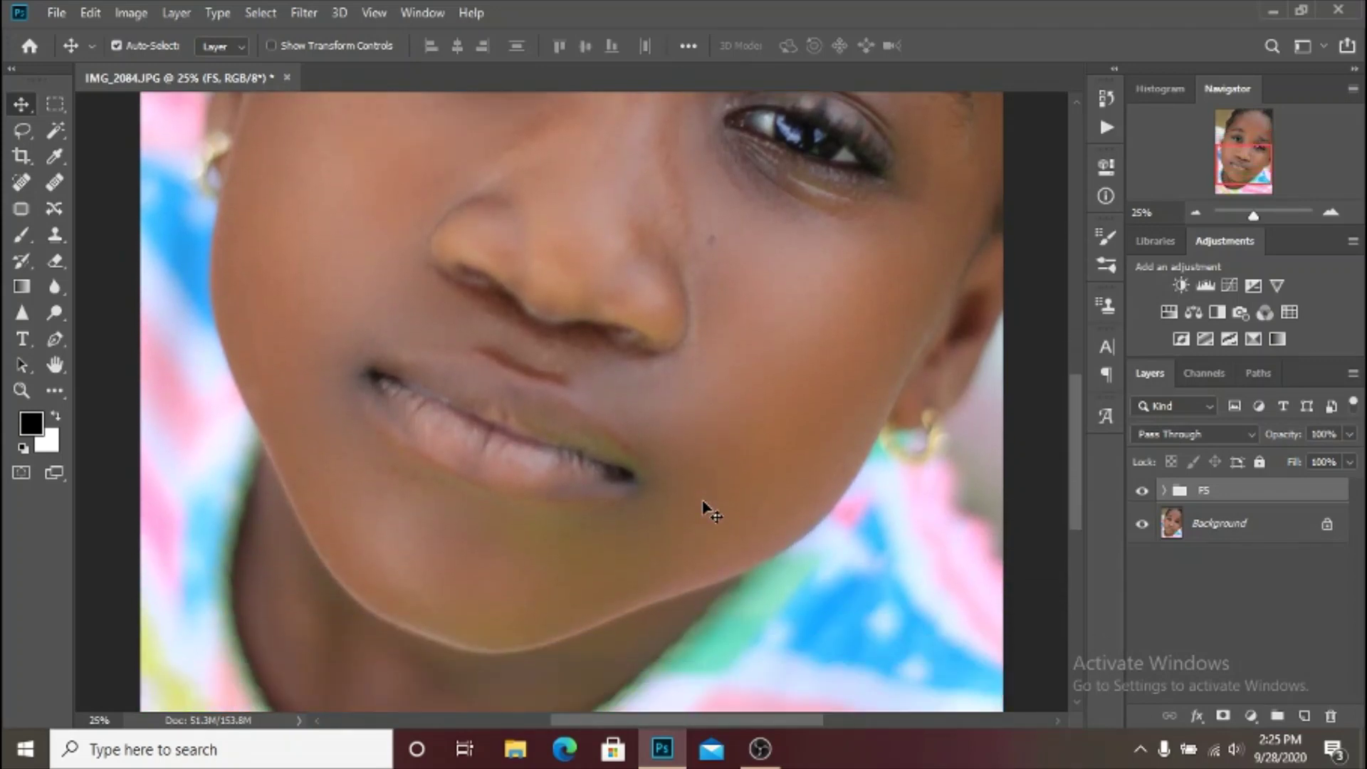
scroll(705, 505, down, 1)
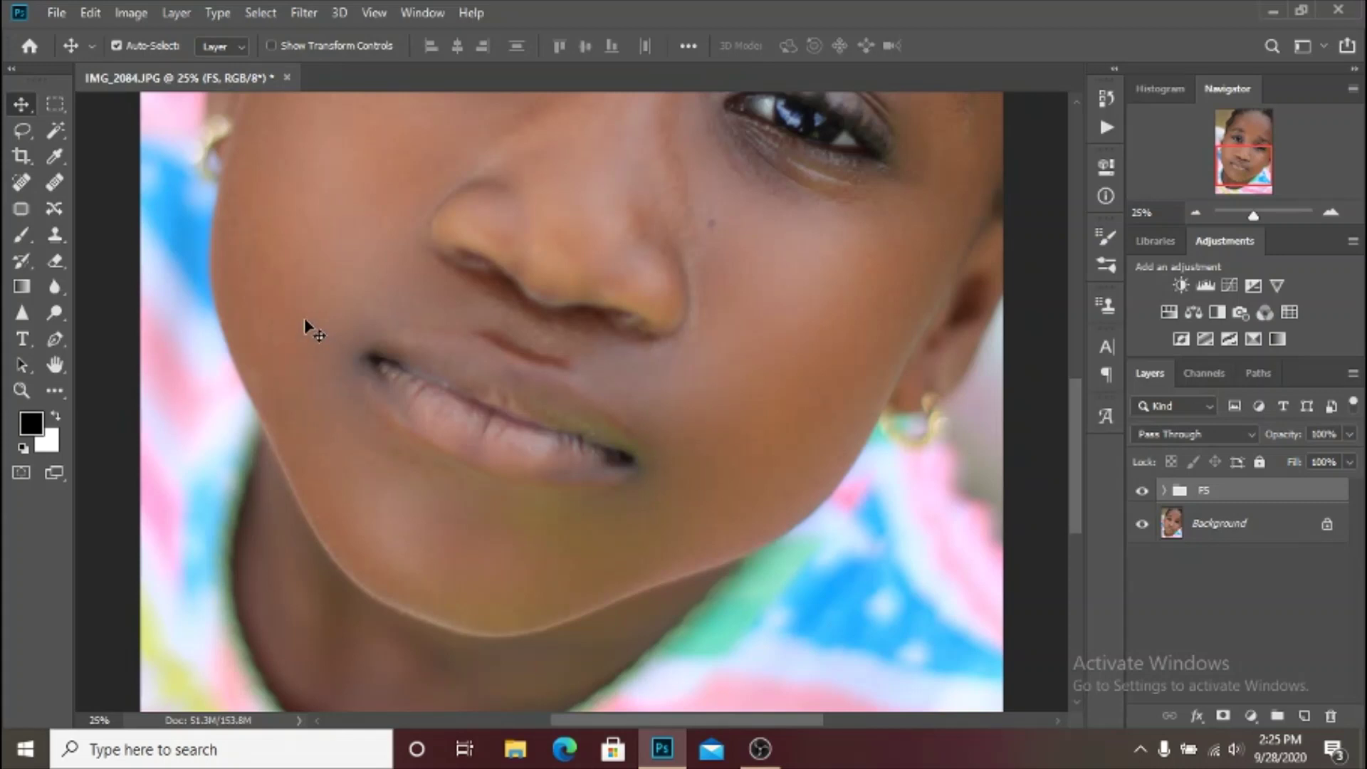
click(1142, 490)
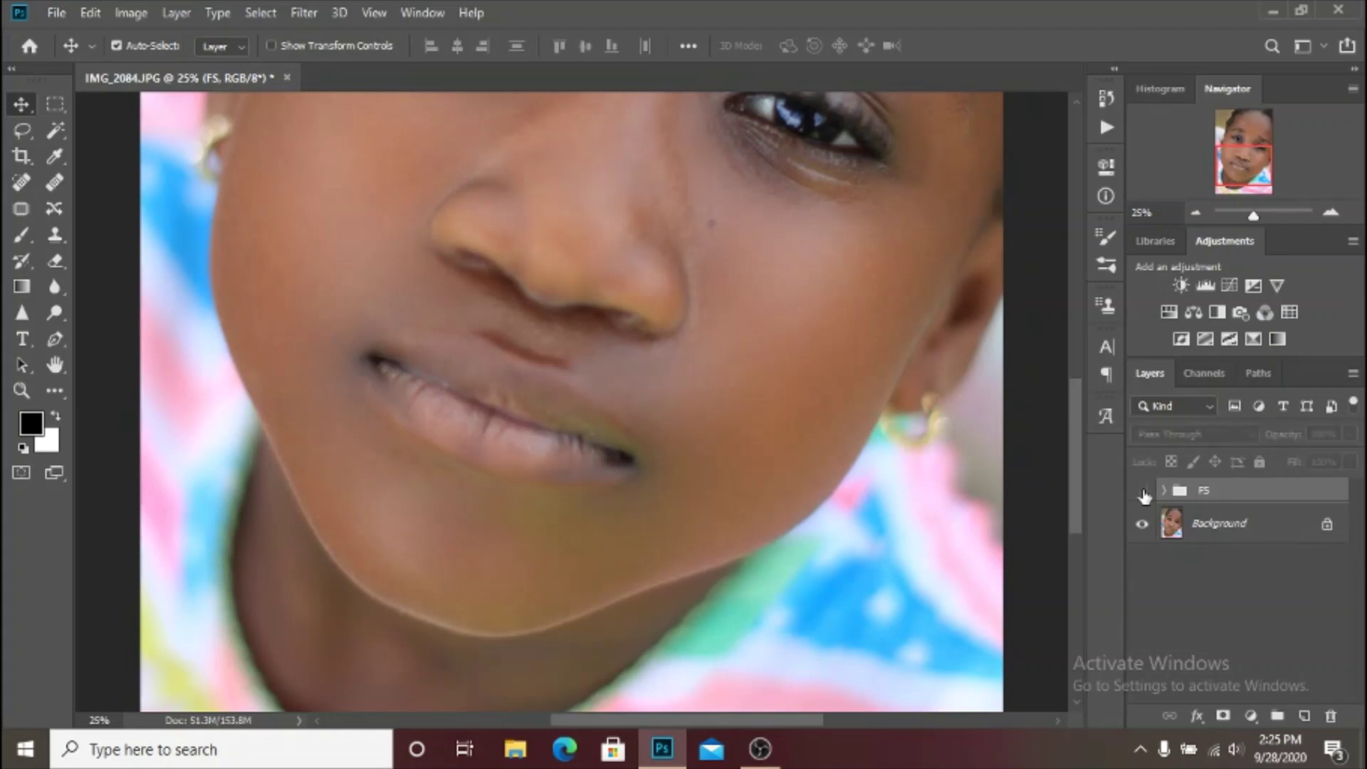
scroll(421, 391, up, 1)
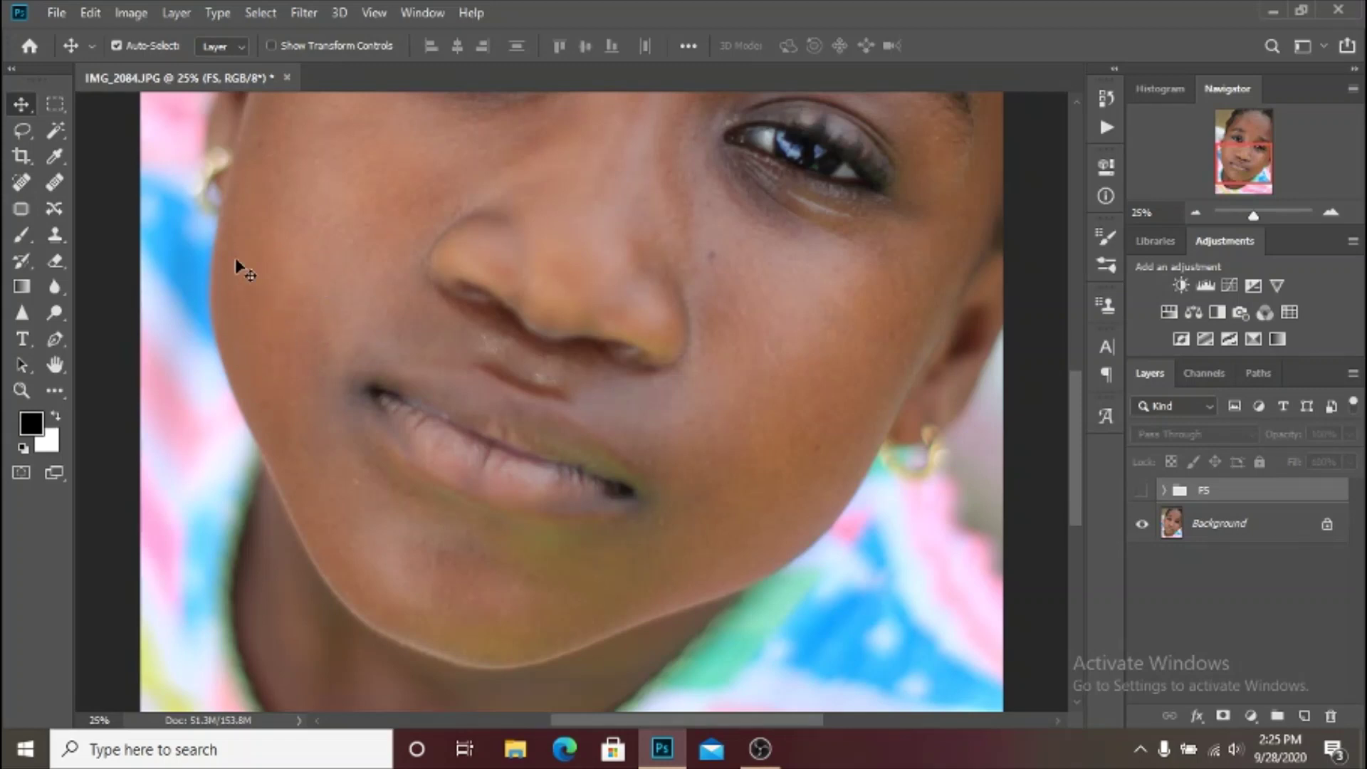
click(1142, 490)
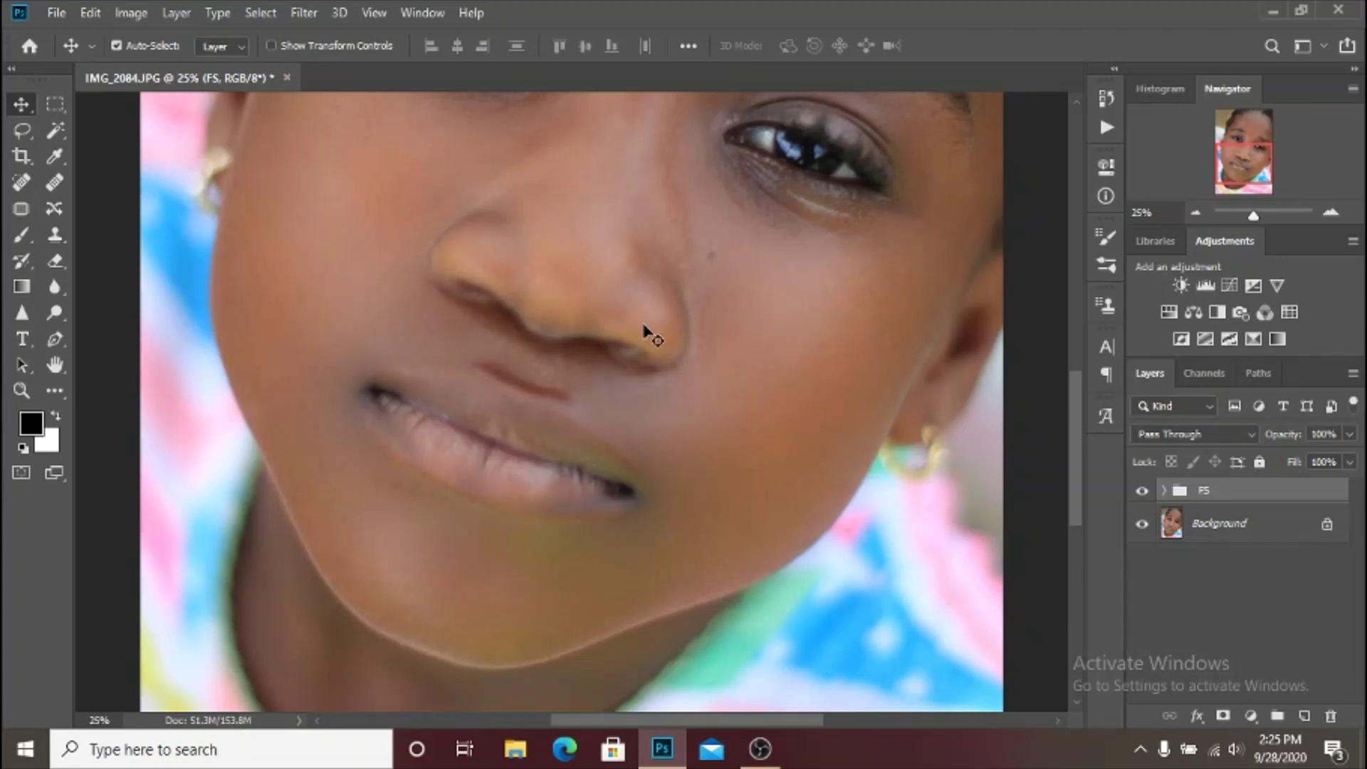
key(ctrl+minus)
key(ctrl+minus)
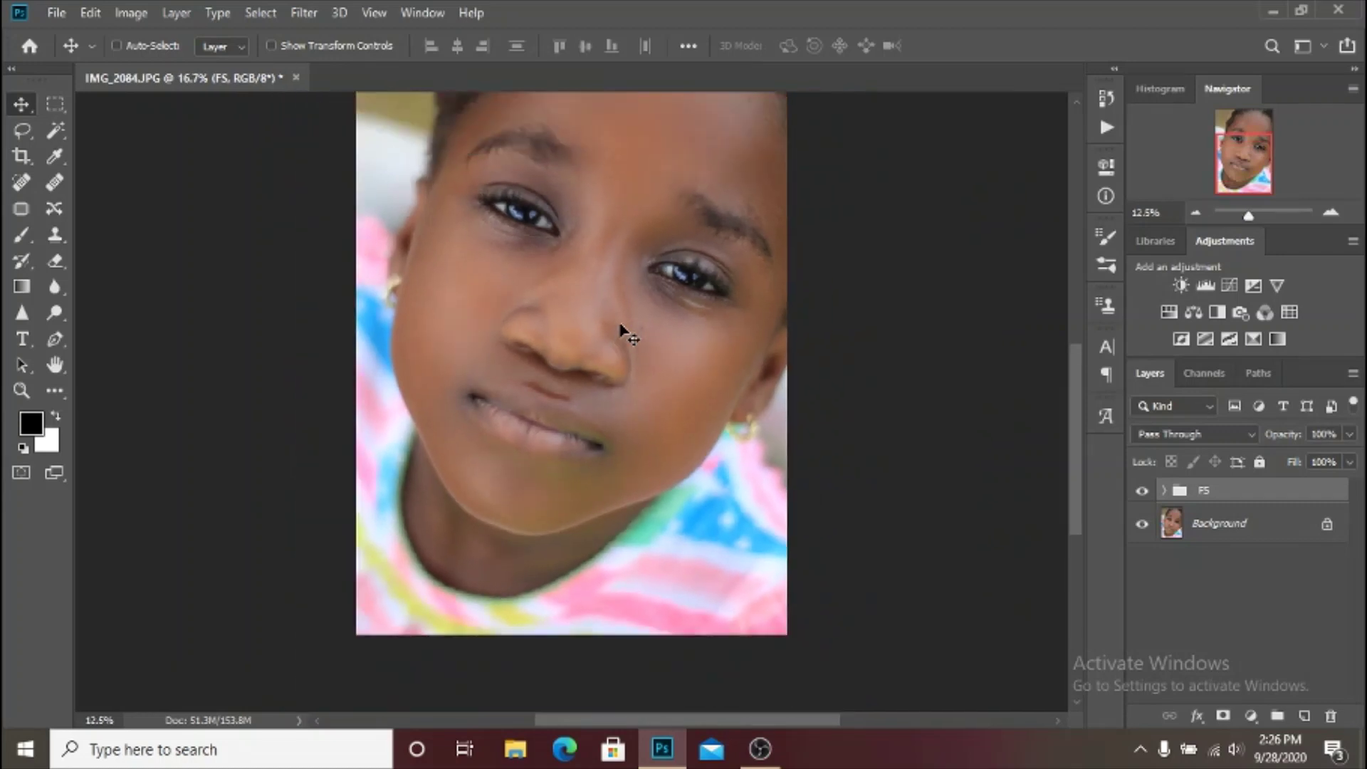
key(ctrl+minus)
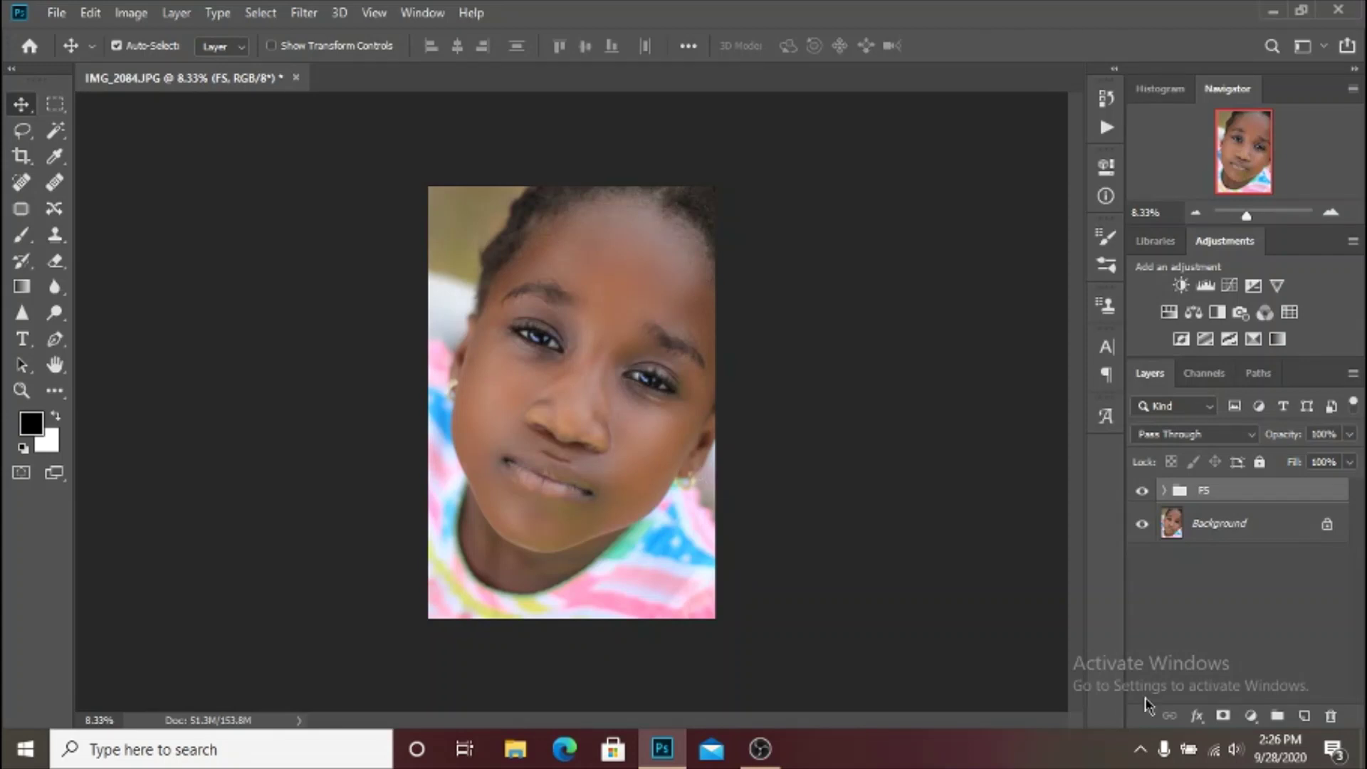
Add a Gradient Map adjustment layer above the FS group
click(1251, 715)
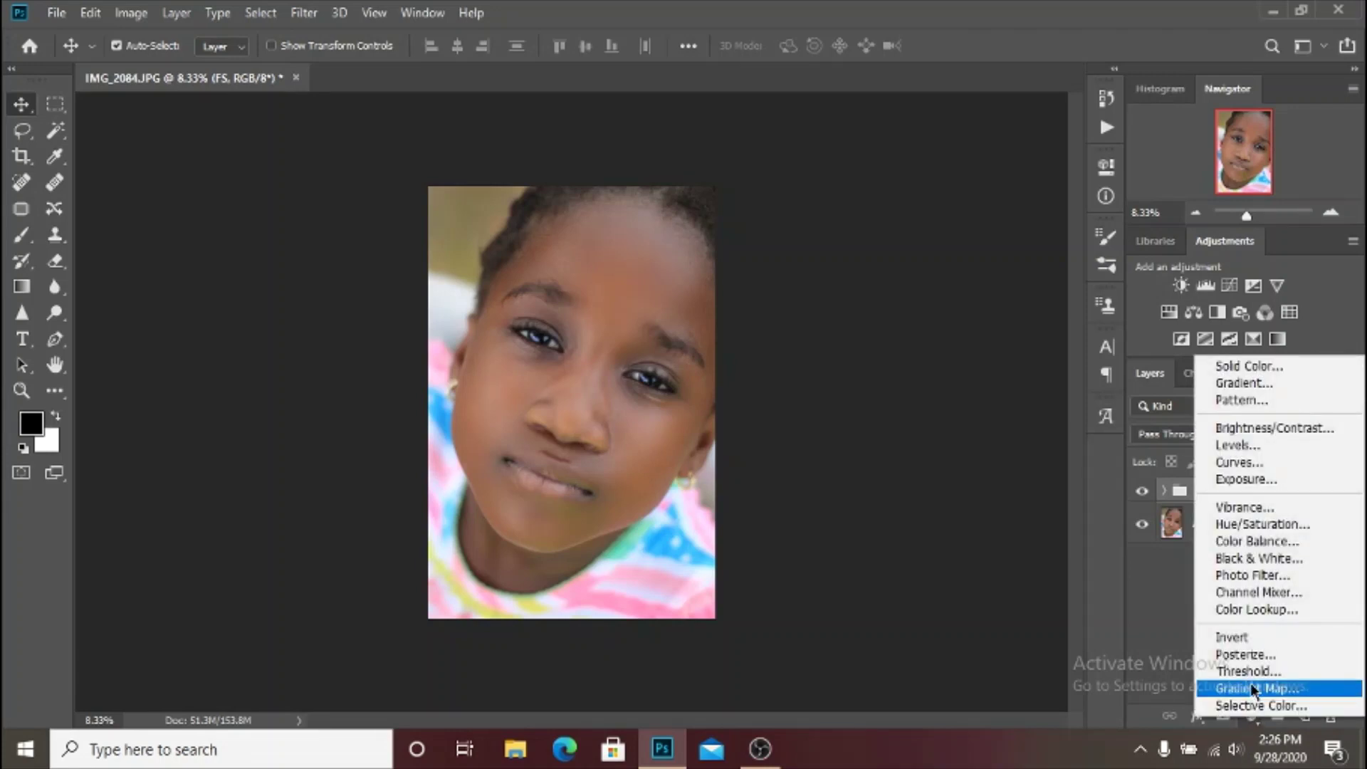
click(989, 566)
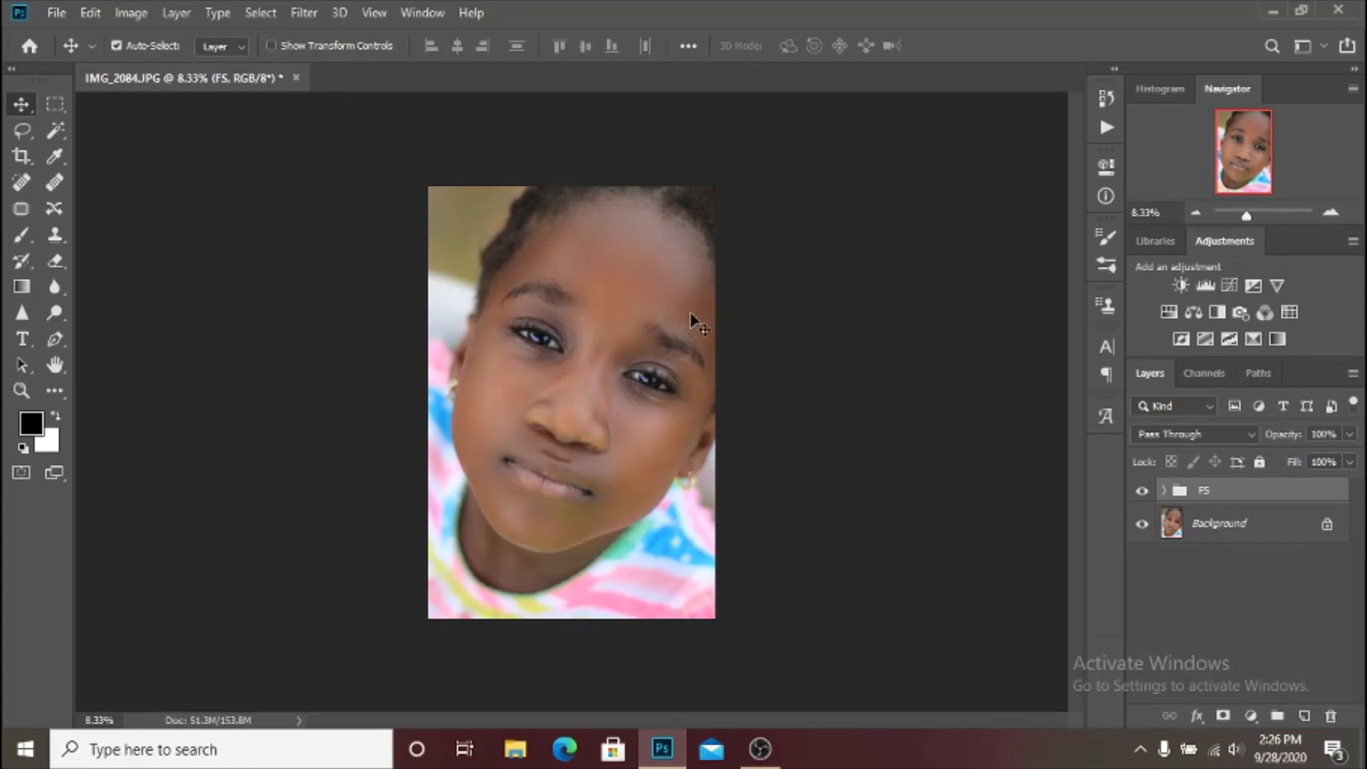
key(ctrl+plus)
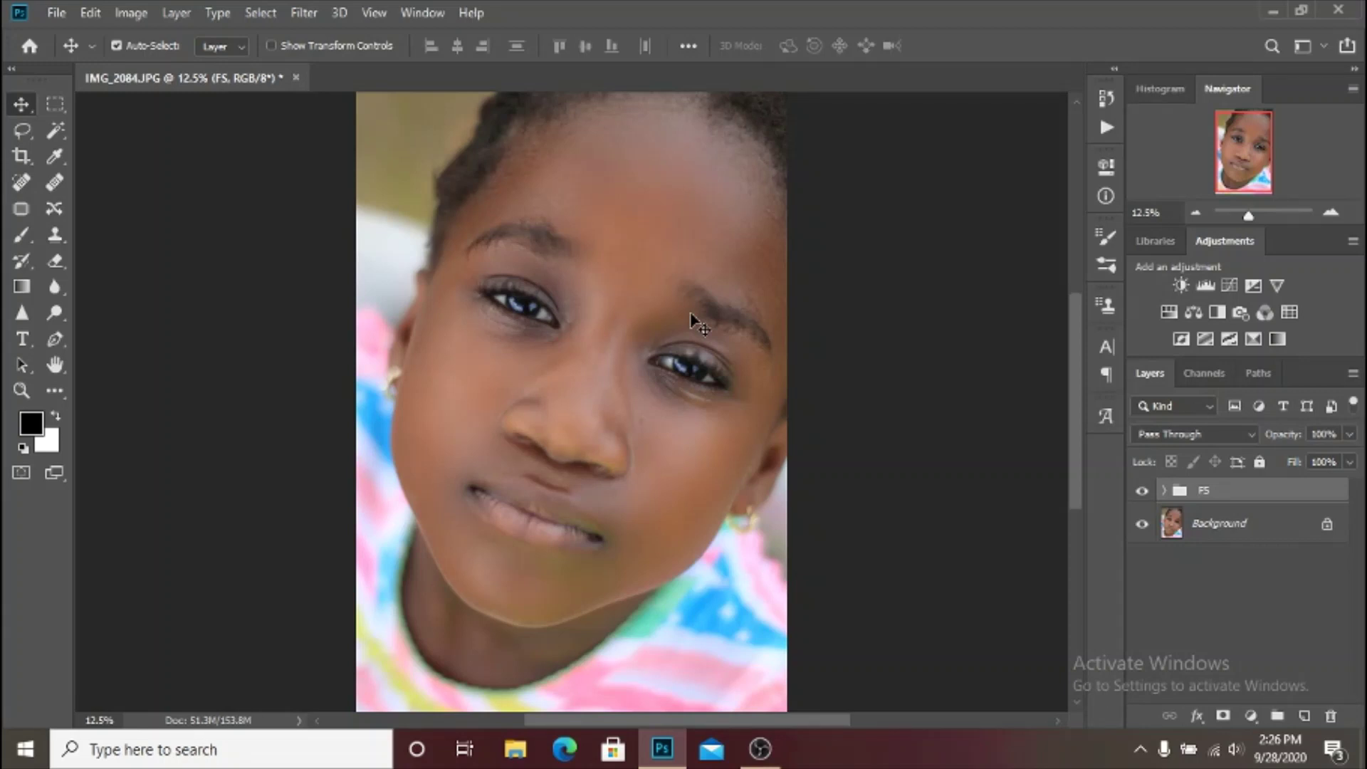
click(1251, 715)
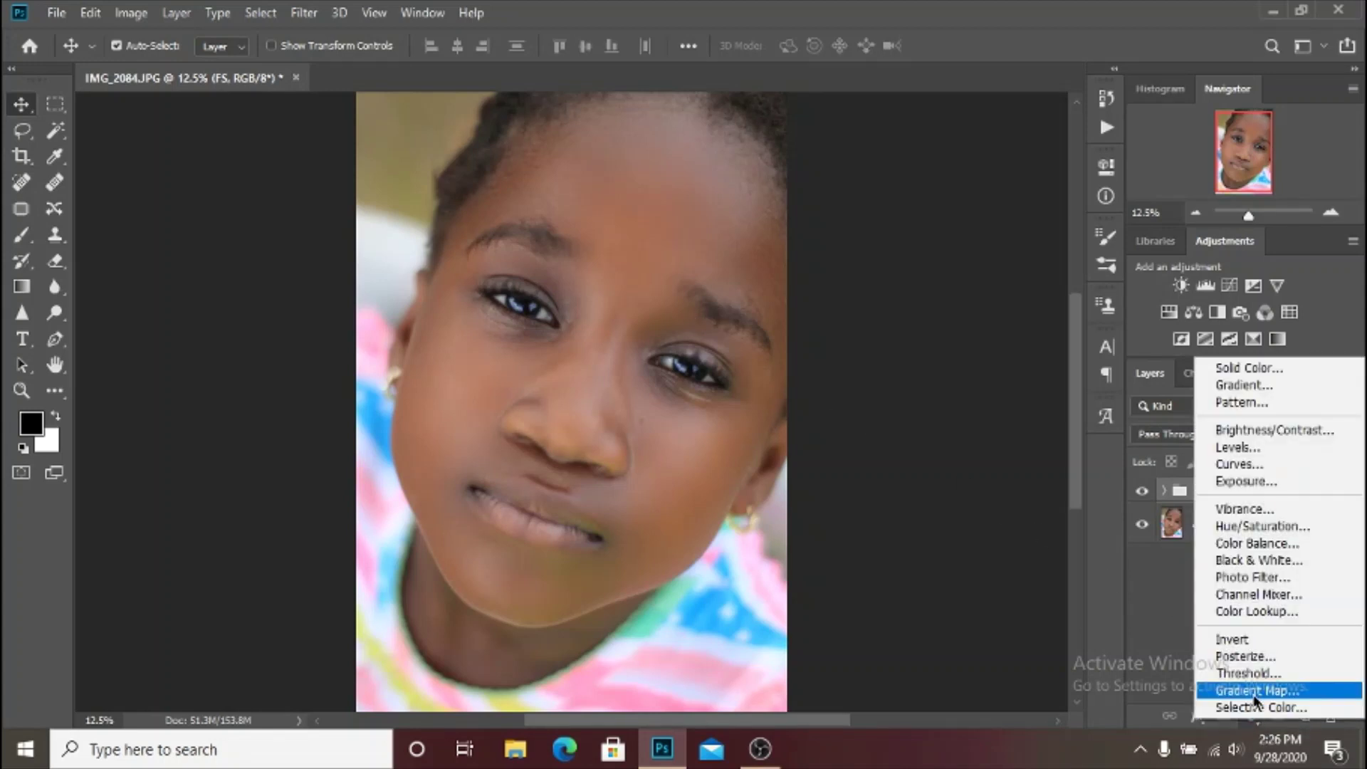
click(1257, 690)
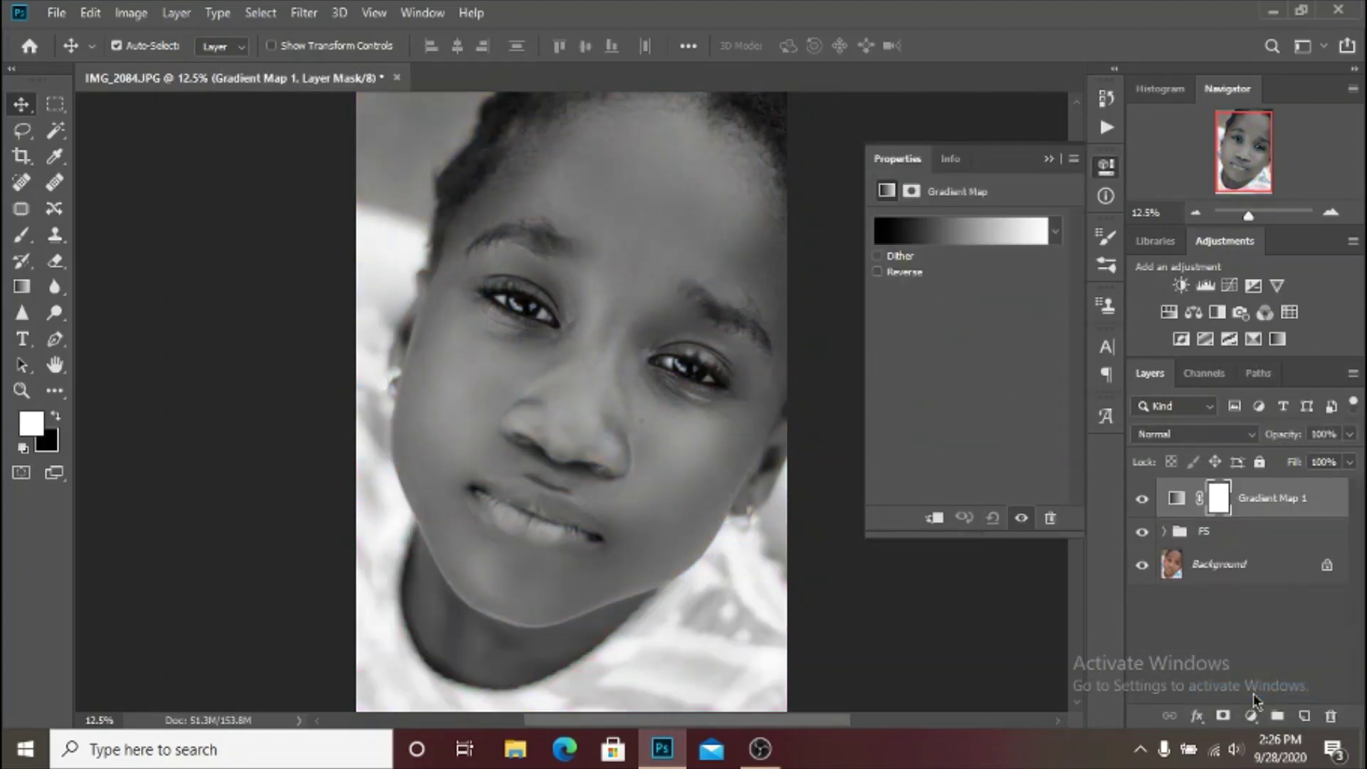
key(ctrl+minus)
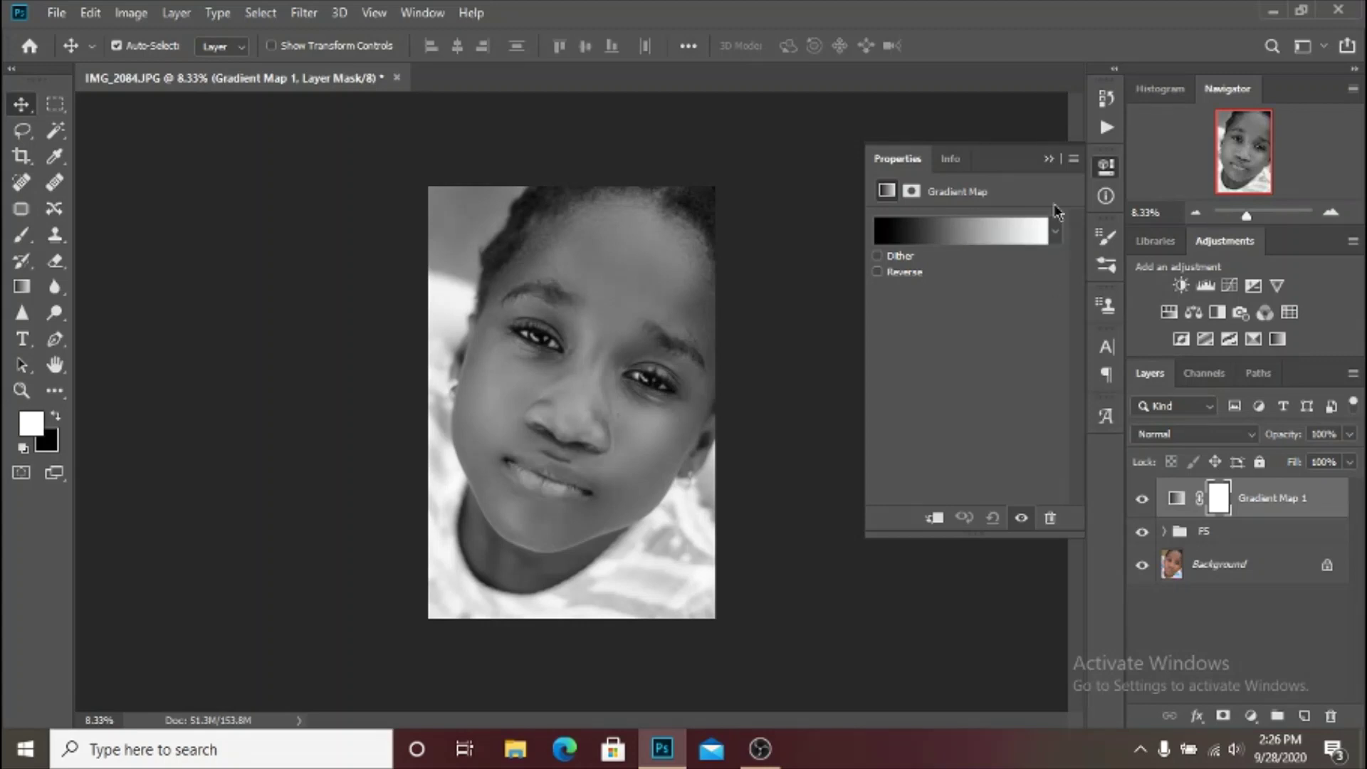
click(1049, 158)
Hide the Gradient Map 1 layer and inspect the skin tones of the portrait in full color
click(1142, 498)
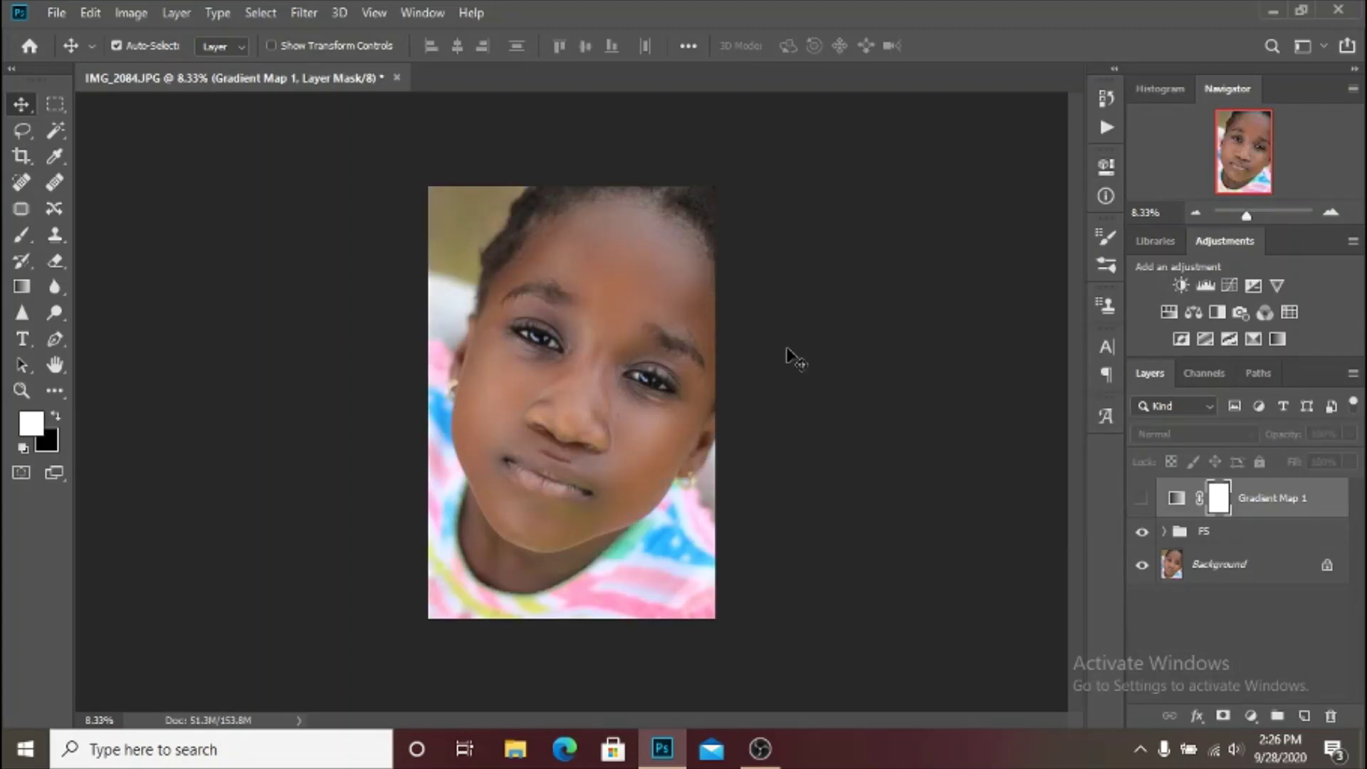
key(ctrl+plus)
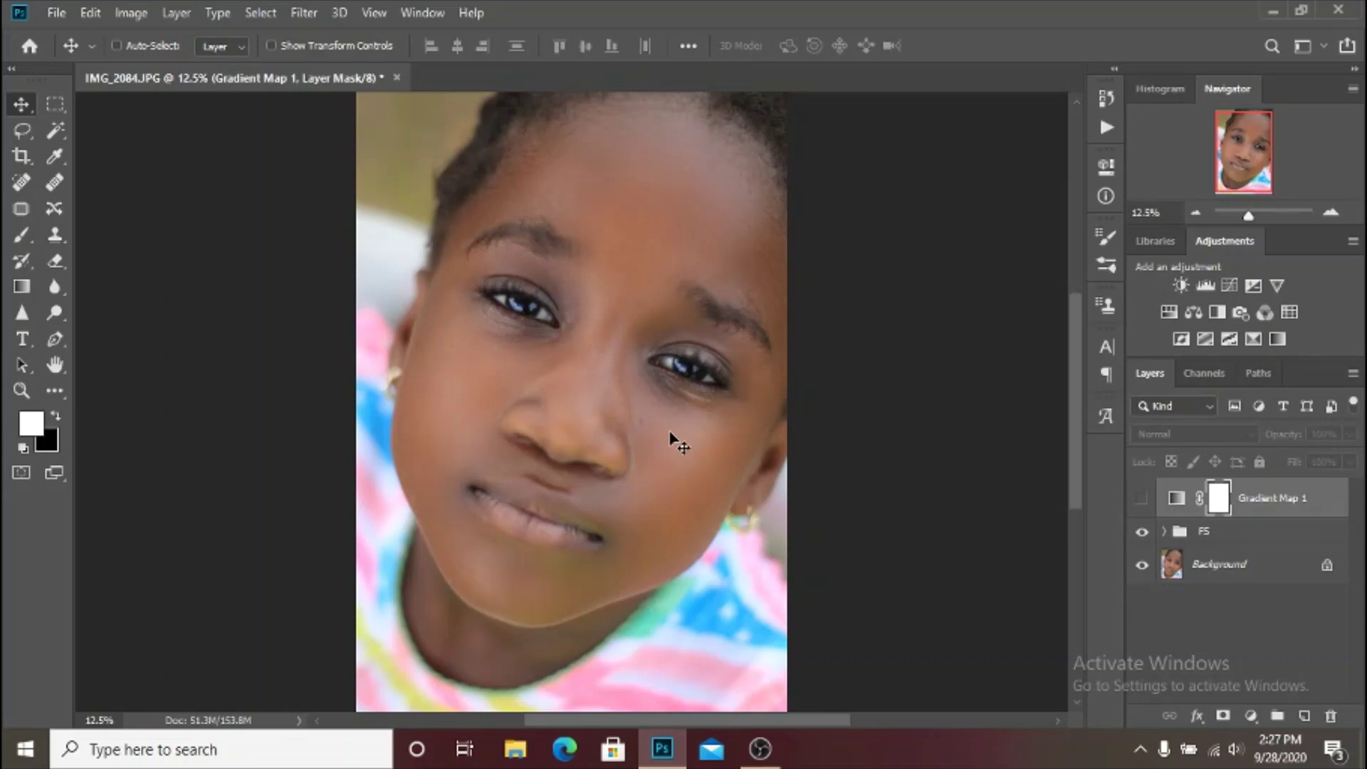
key(ctrl+minus)
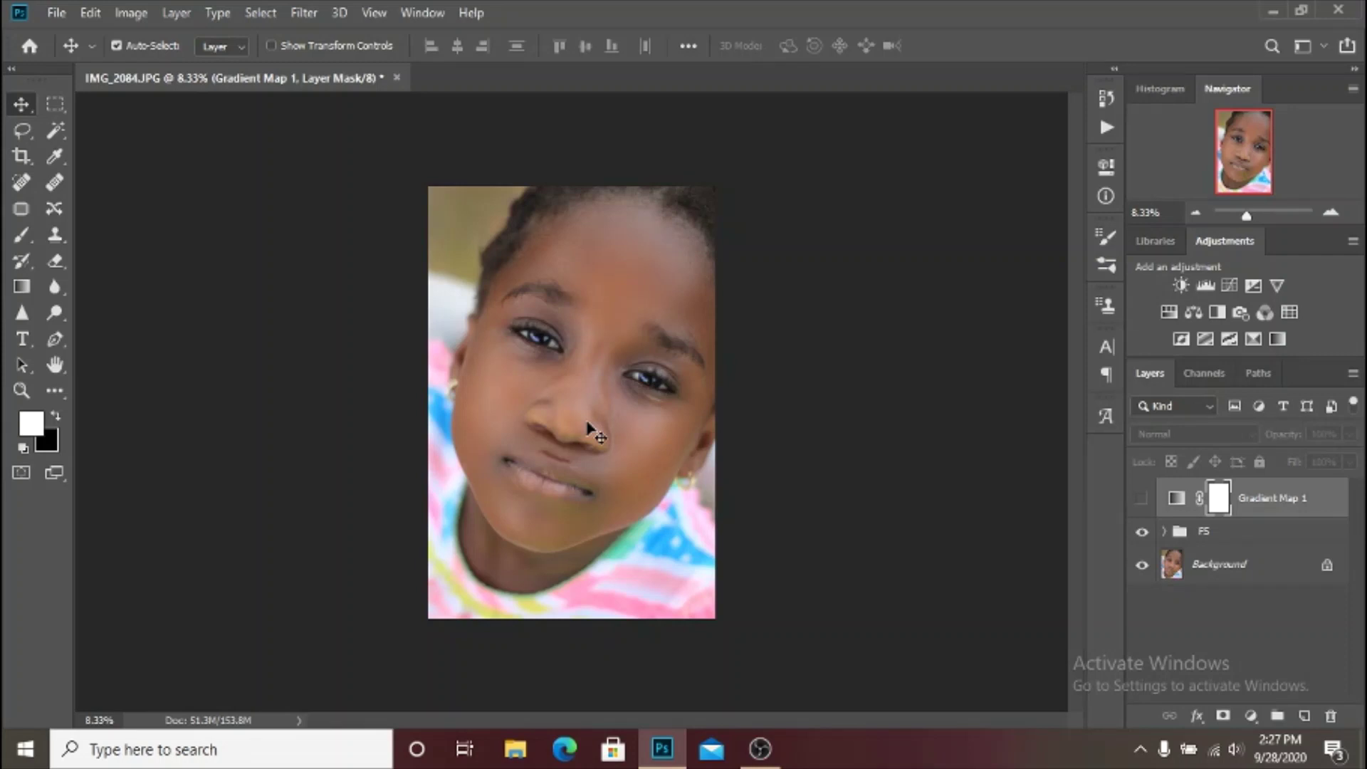
key(ctrl+plus)
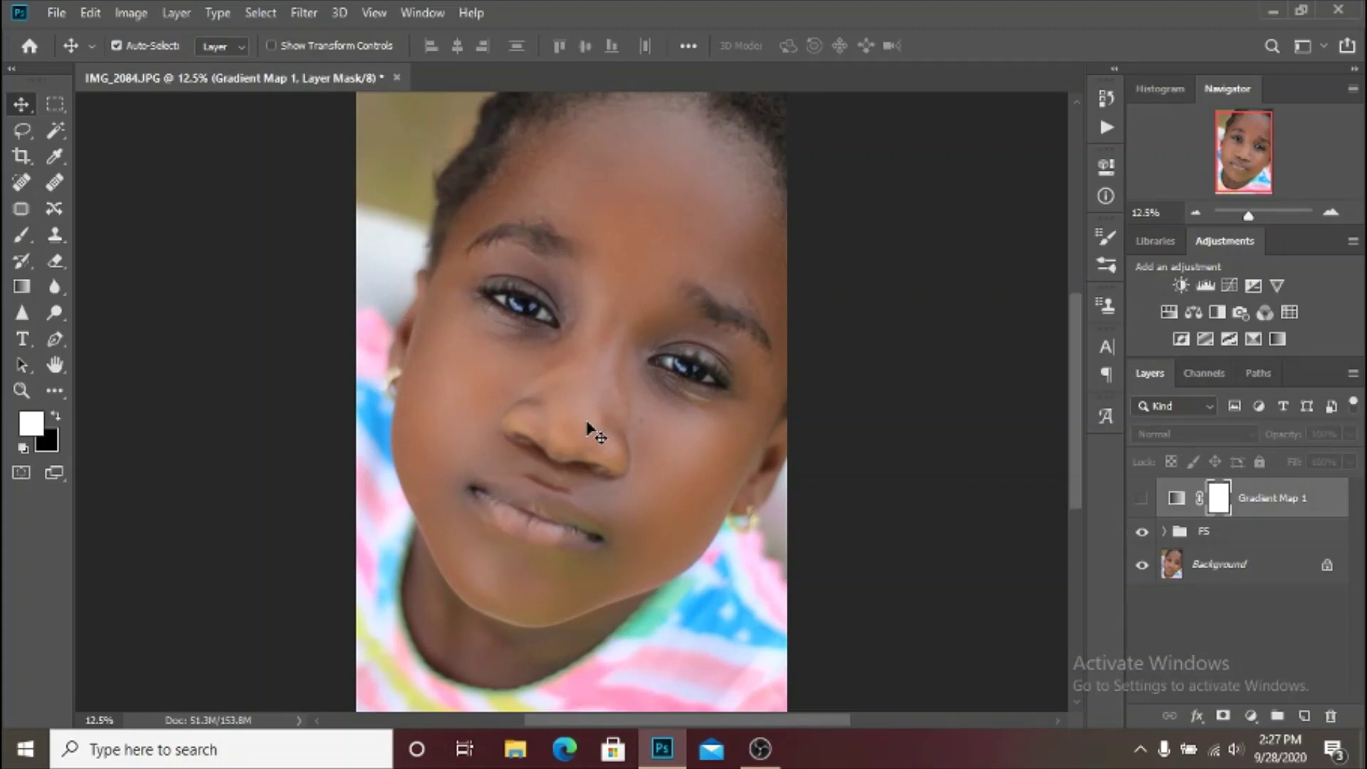
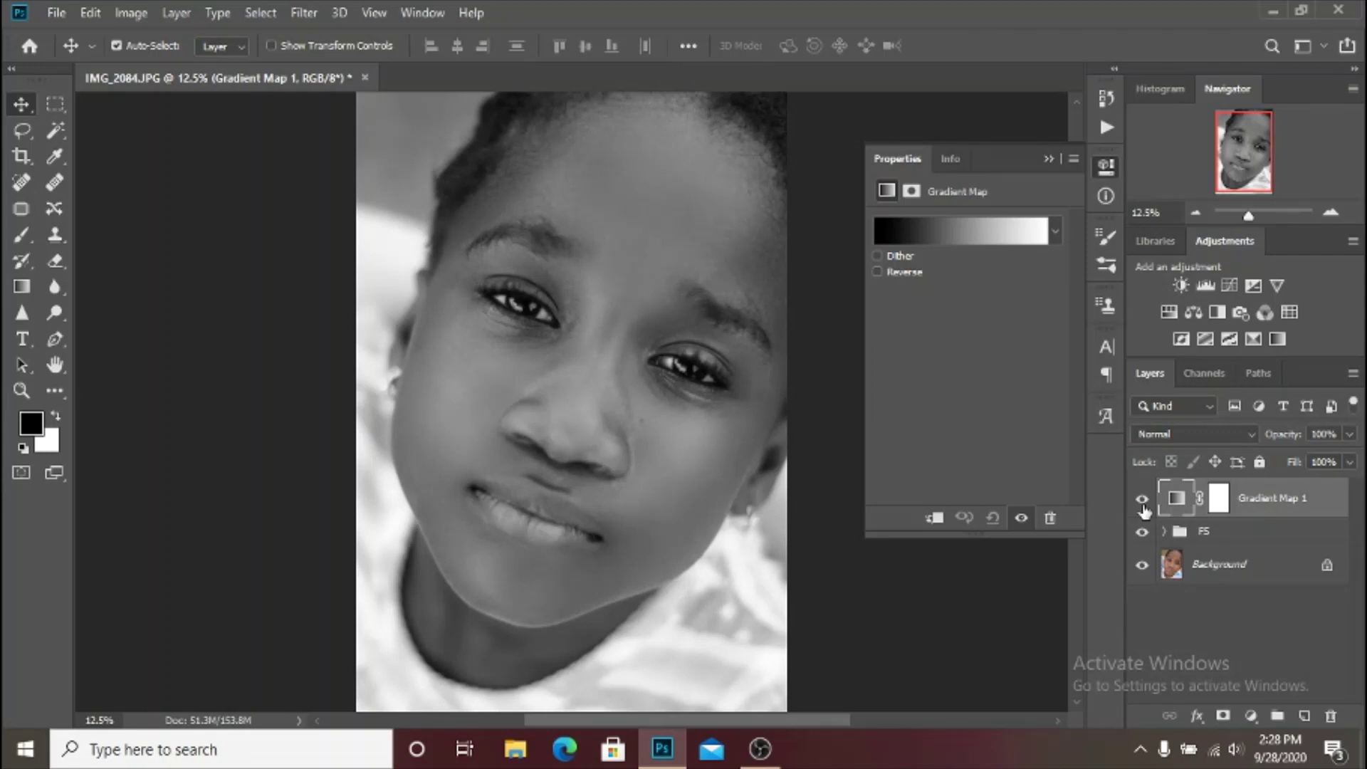
click(1142, 499)
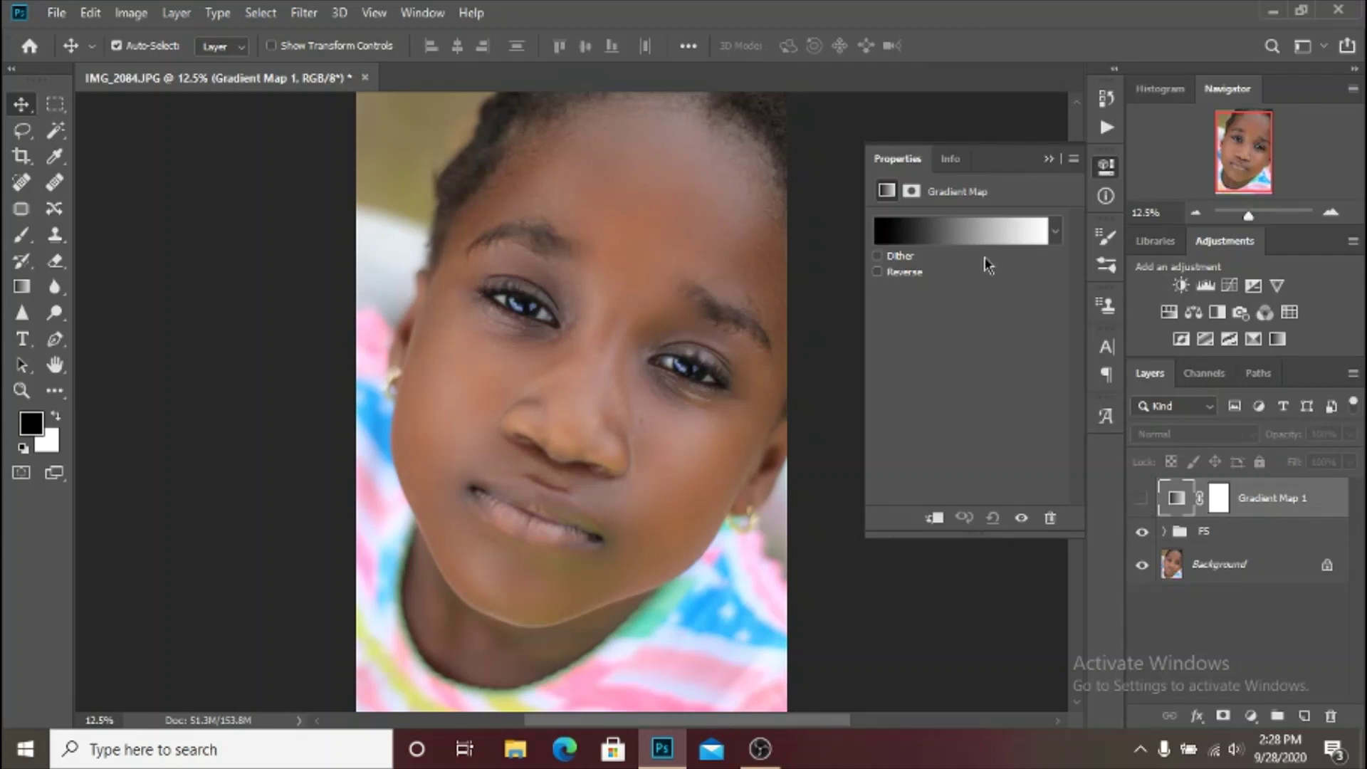
Set the gradient map's 0% color stop to the dark shadow tone #4c4442 sampled at the corner of the child's mouth
click(962, 232)
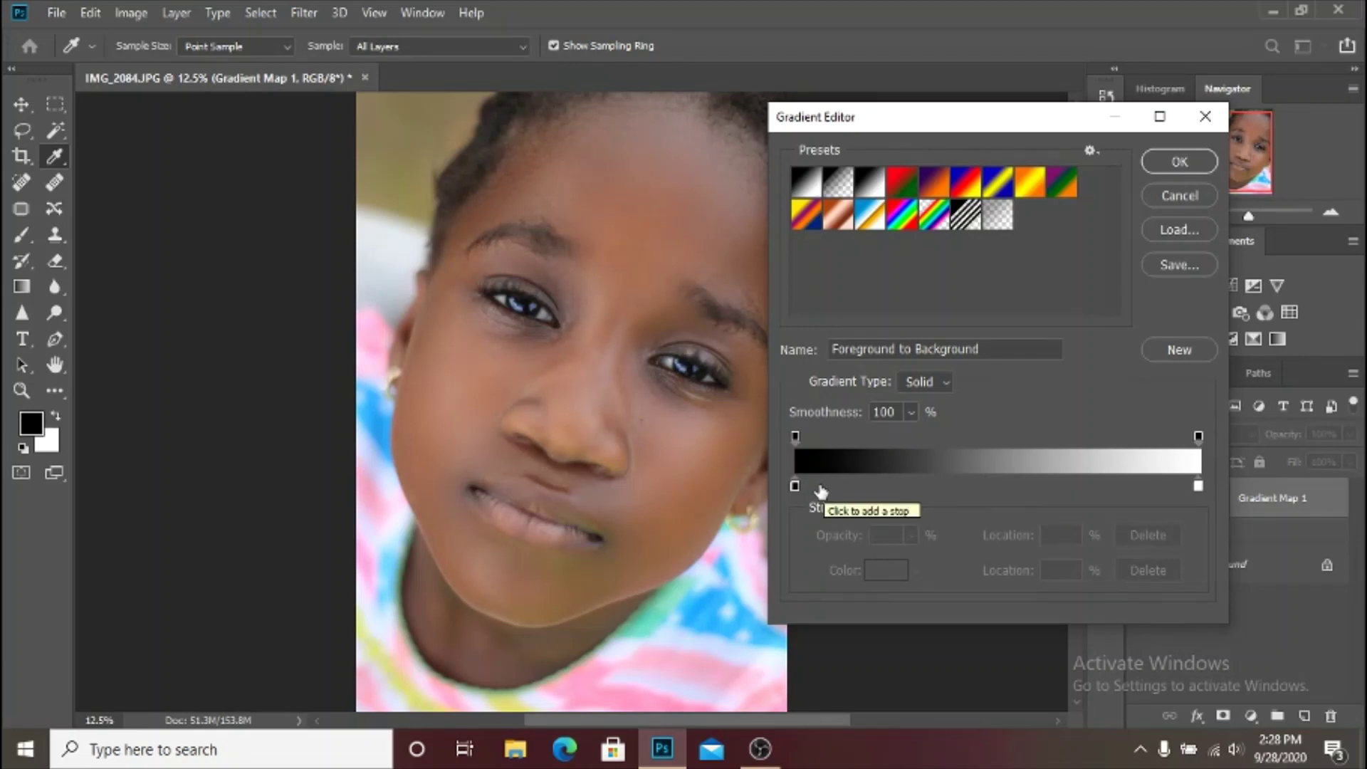
click(796, 486)
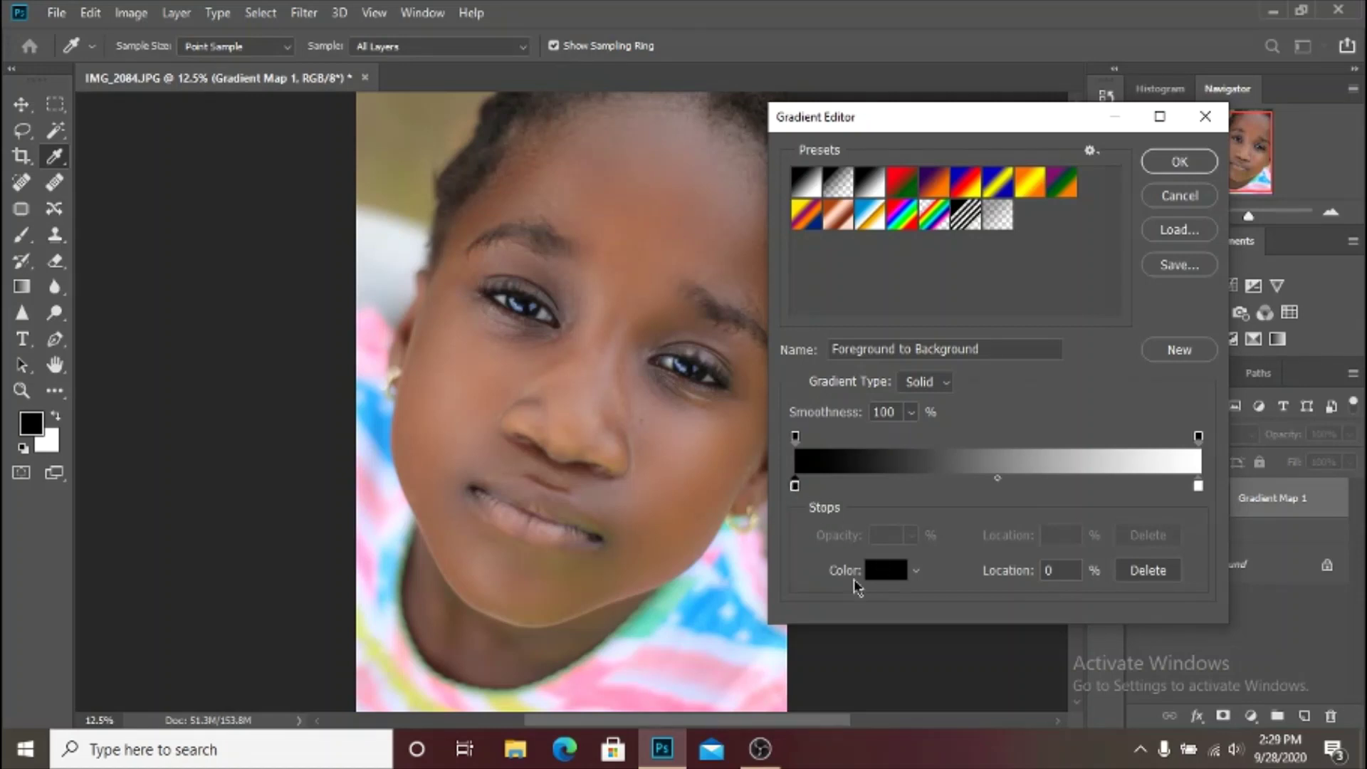
click(882, 573)
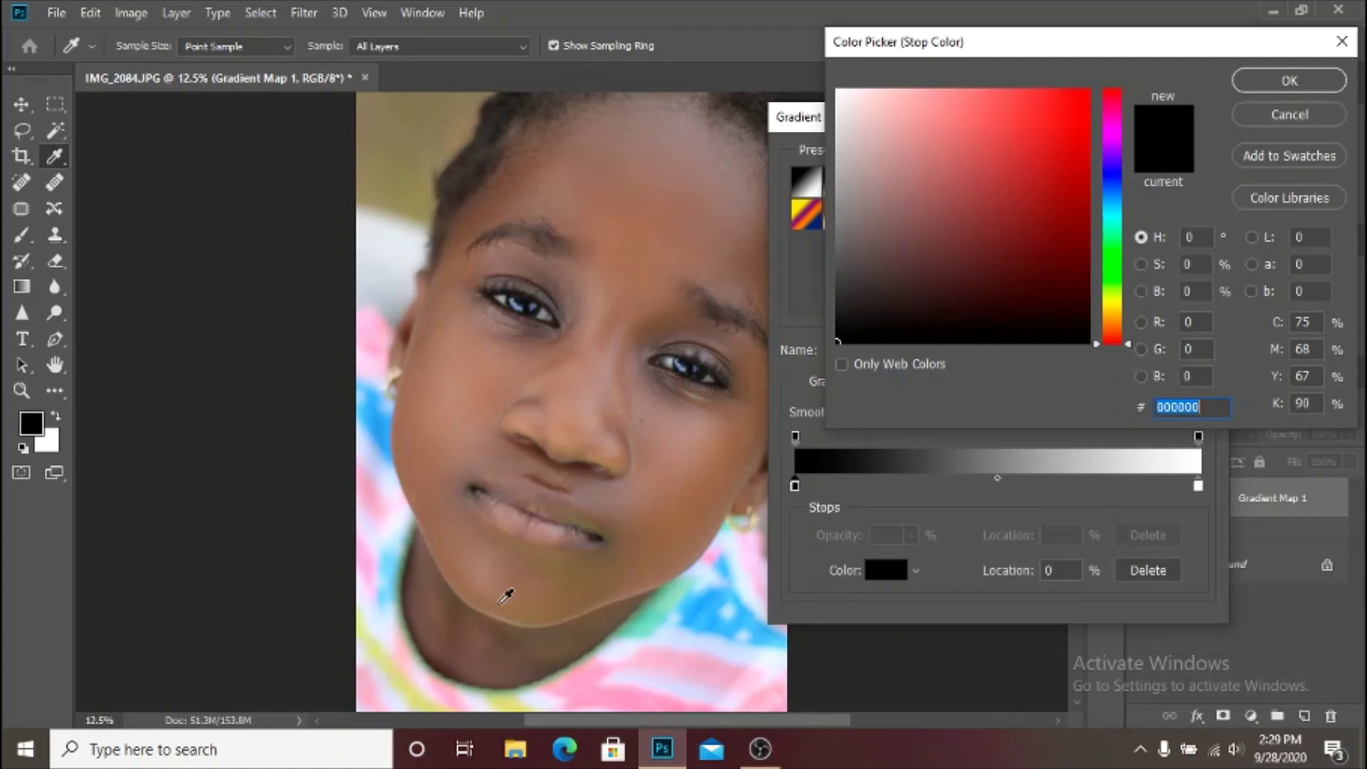
click(468, 489)
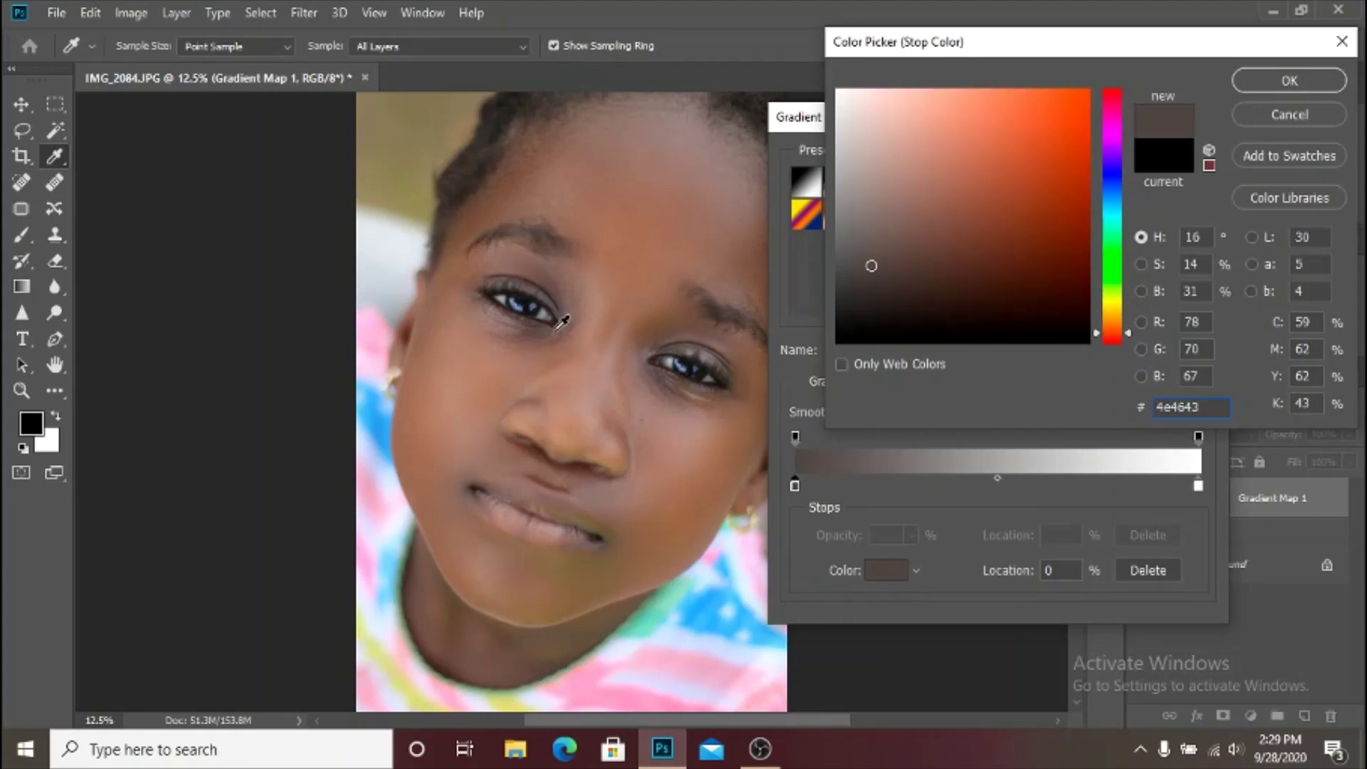
click(554, 288)
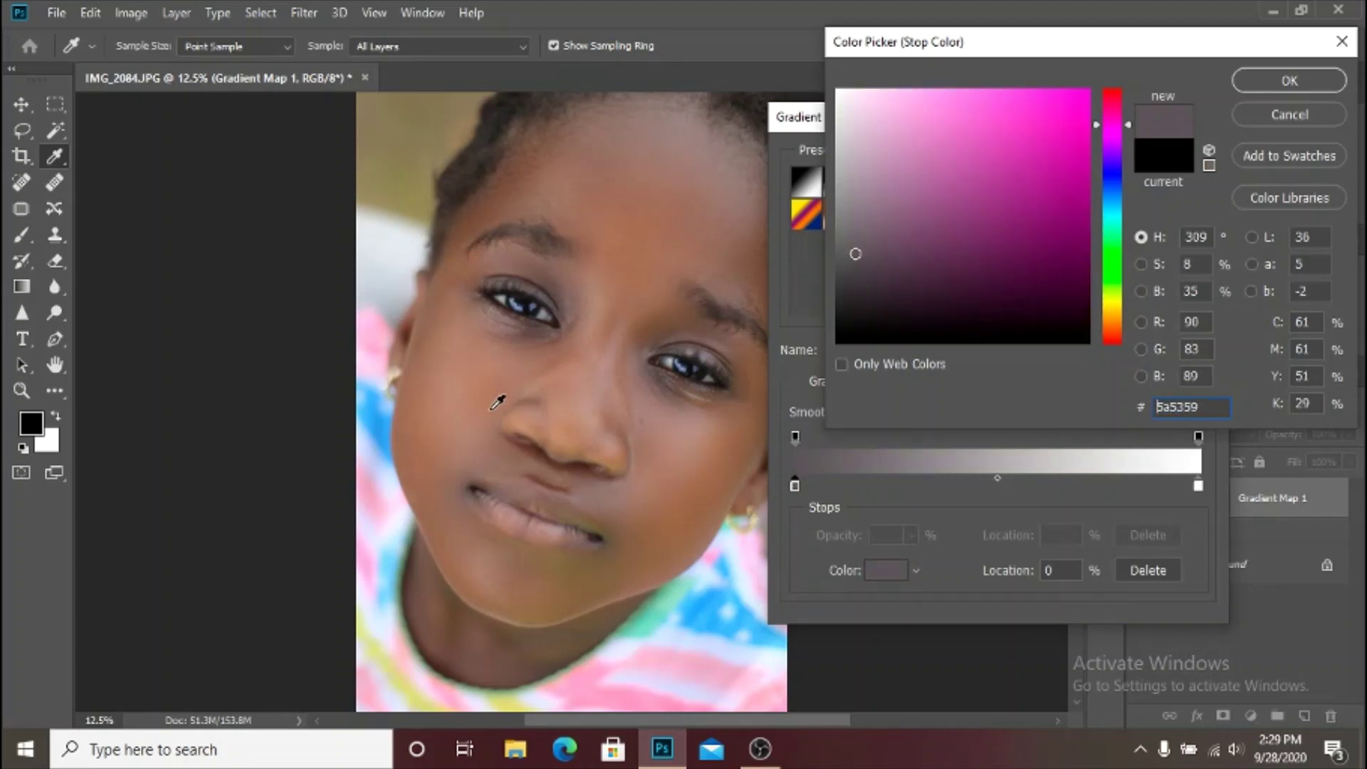
click(469, 491)
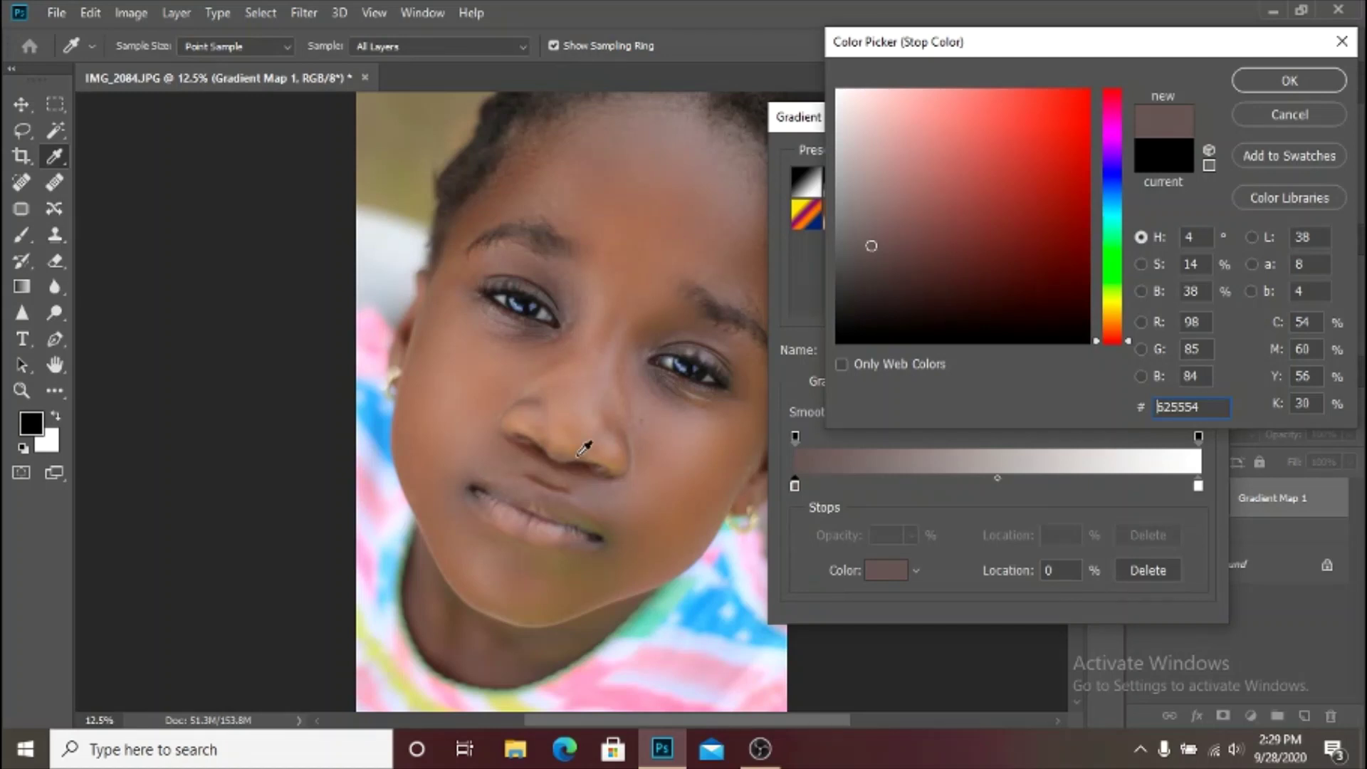
click(526, 631)
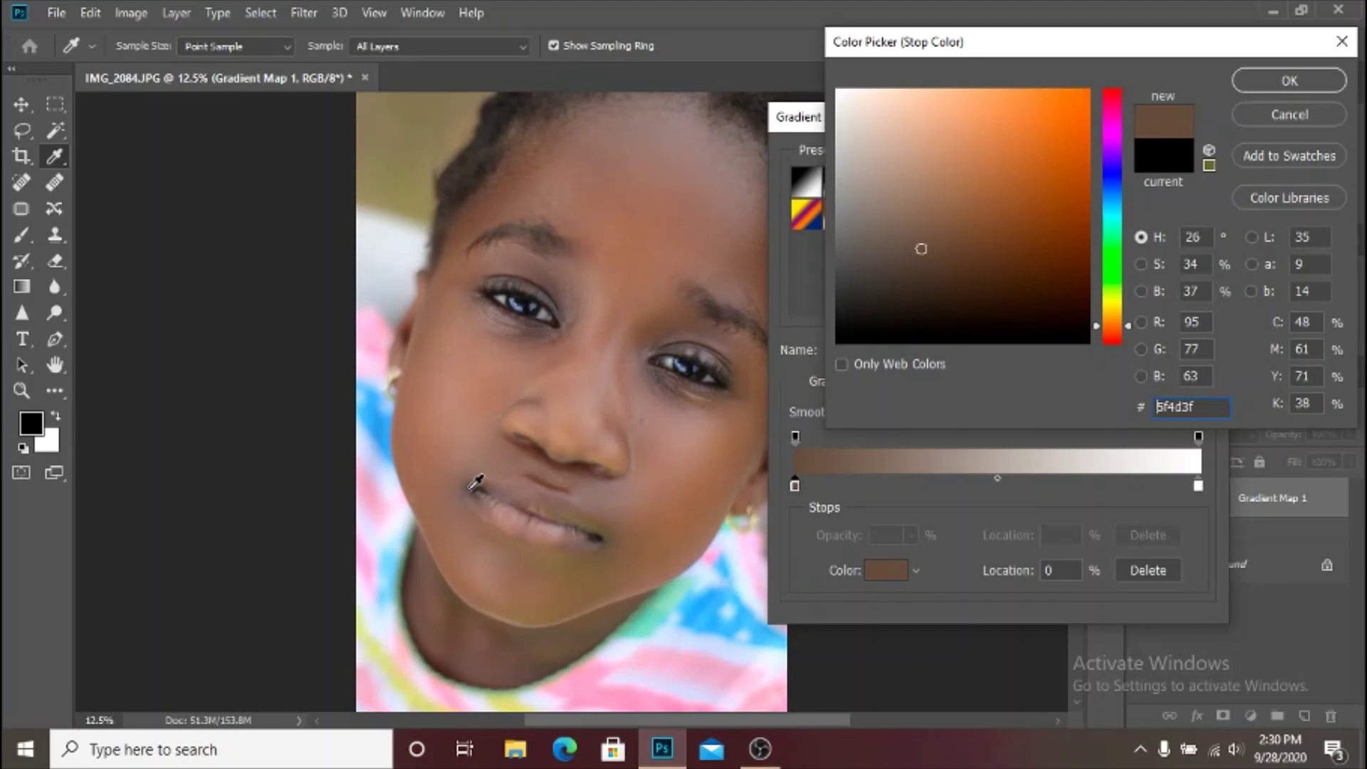
click(476, 482)
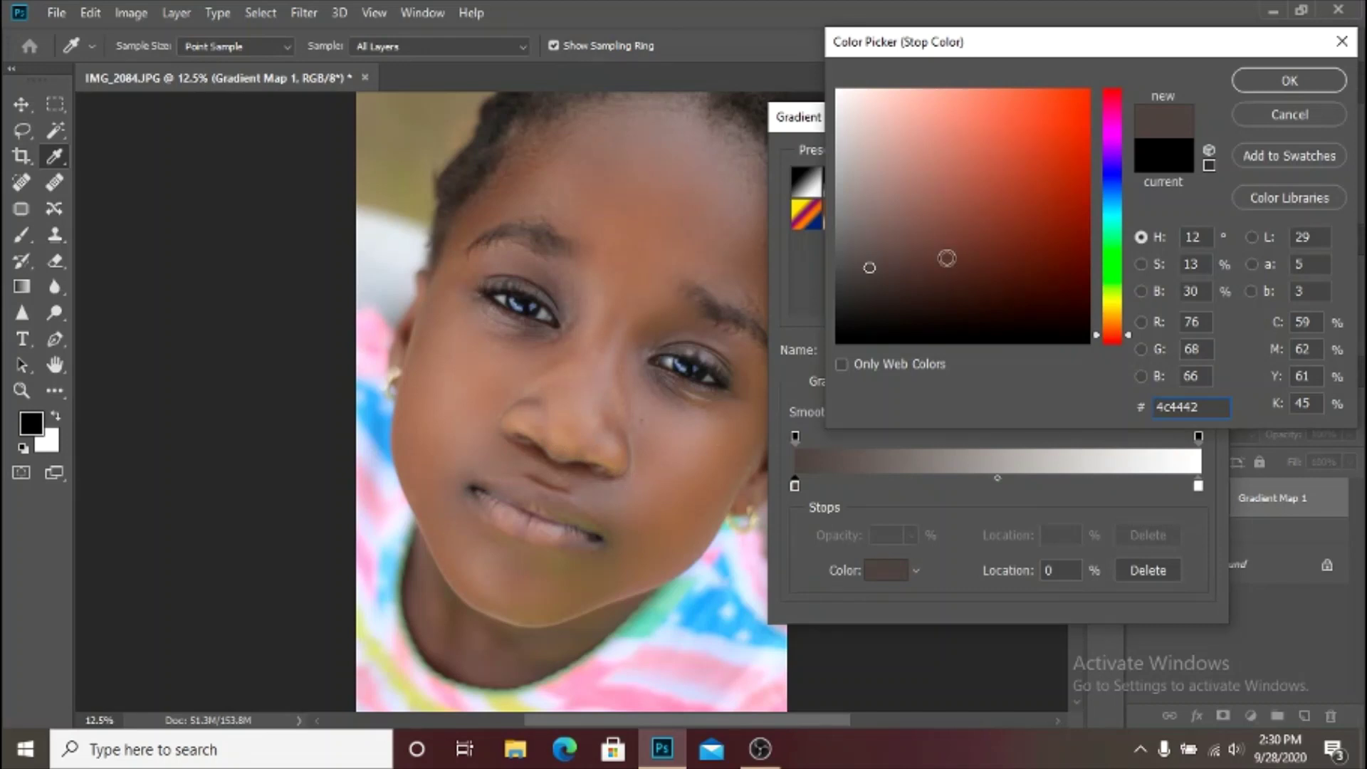
click(1274, 82)
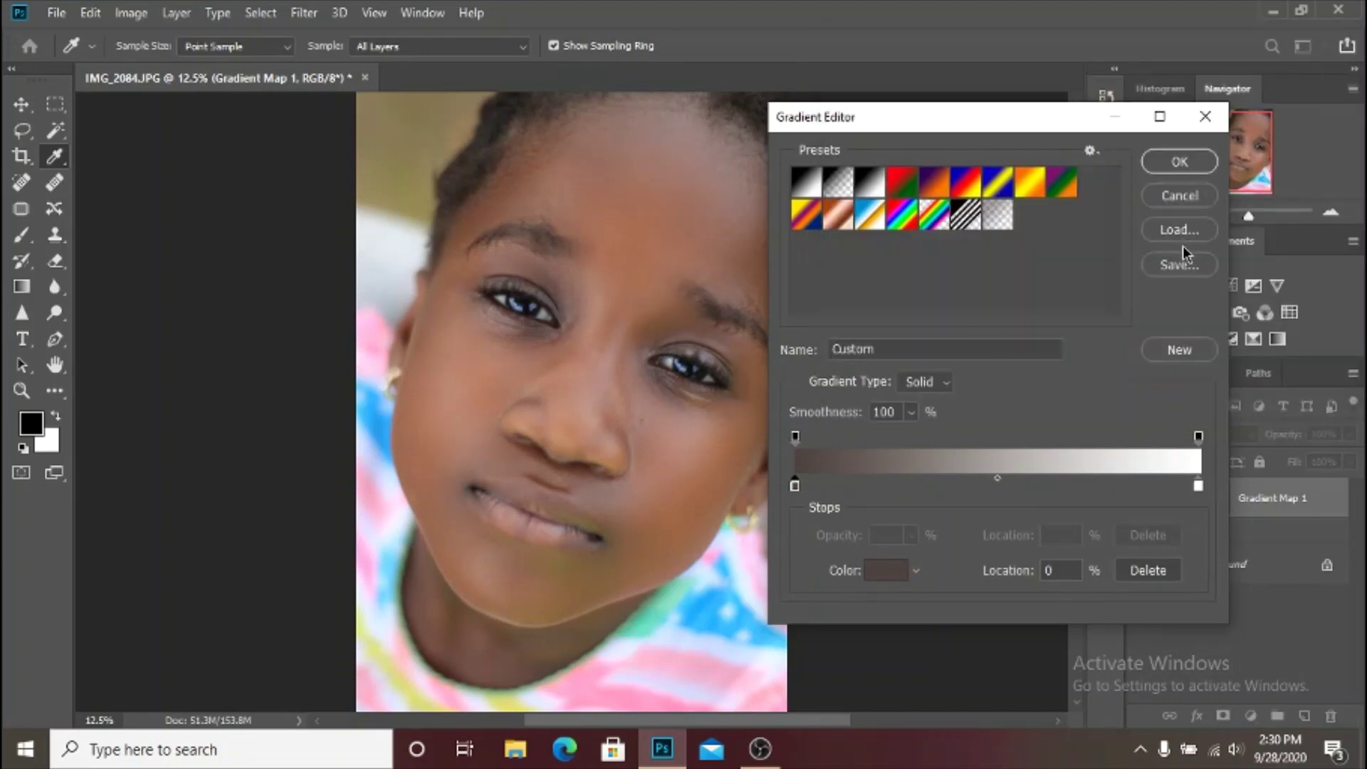
Set the gradient's 100% color stop to the light tone #a48f91 sampled from the lips
click(1200, 490)
click(887, 570)
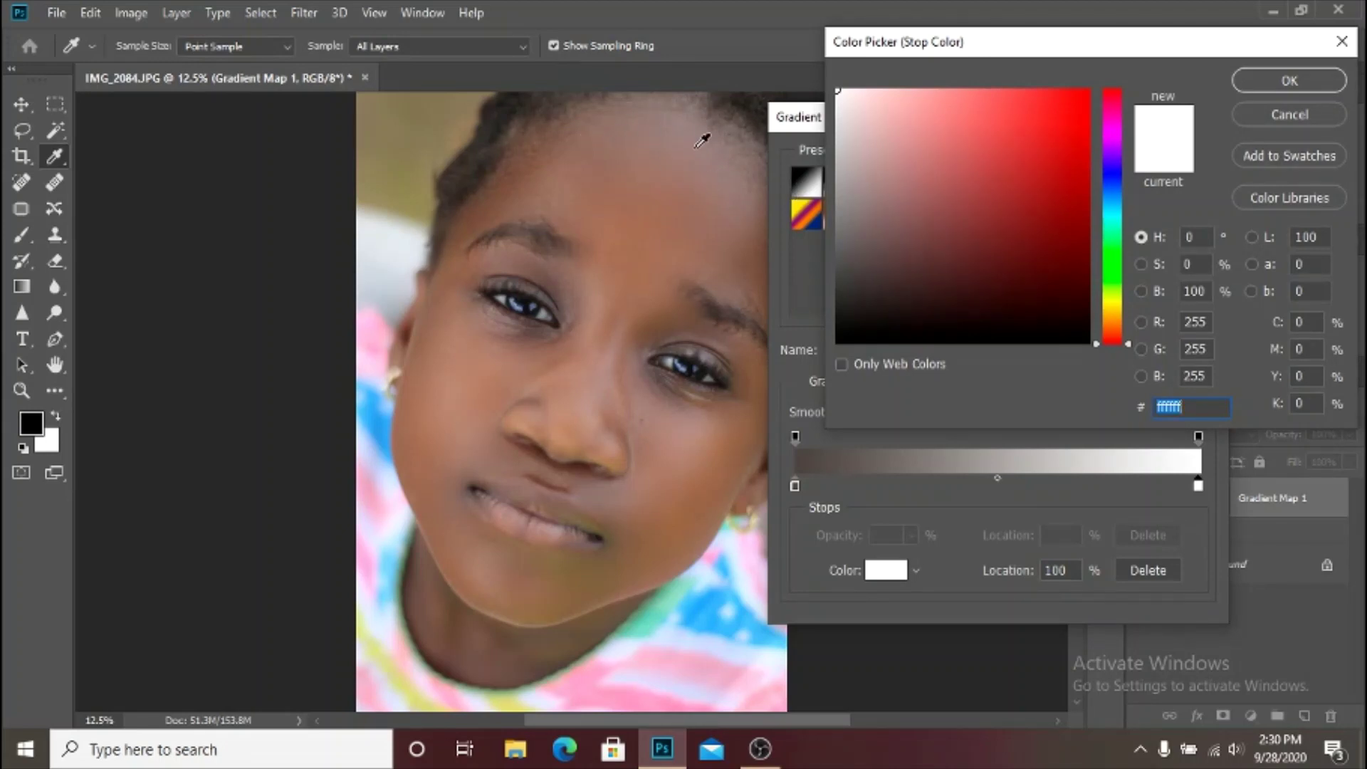
click(601, 304)
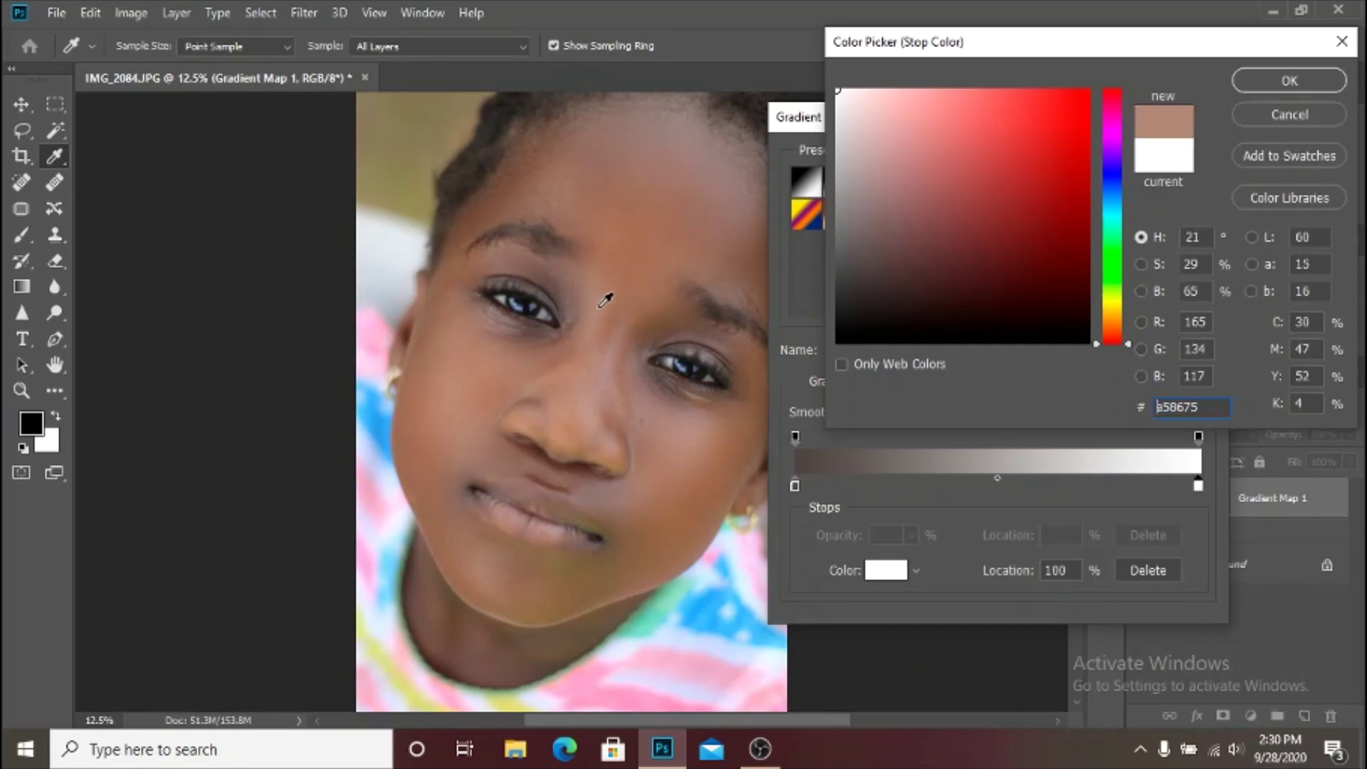
click(695, 135)
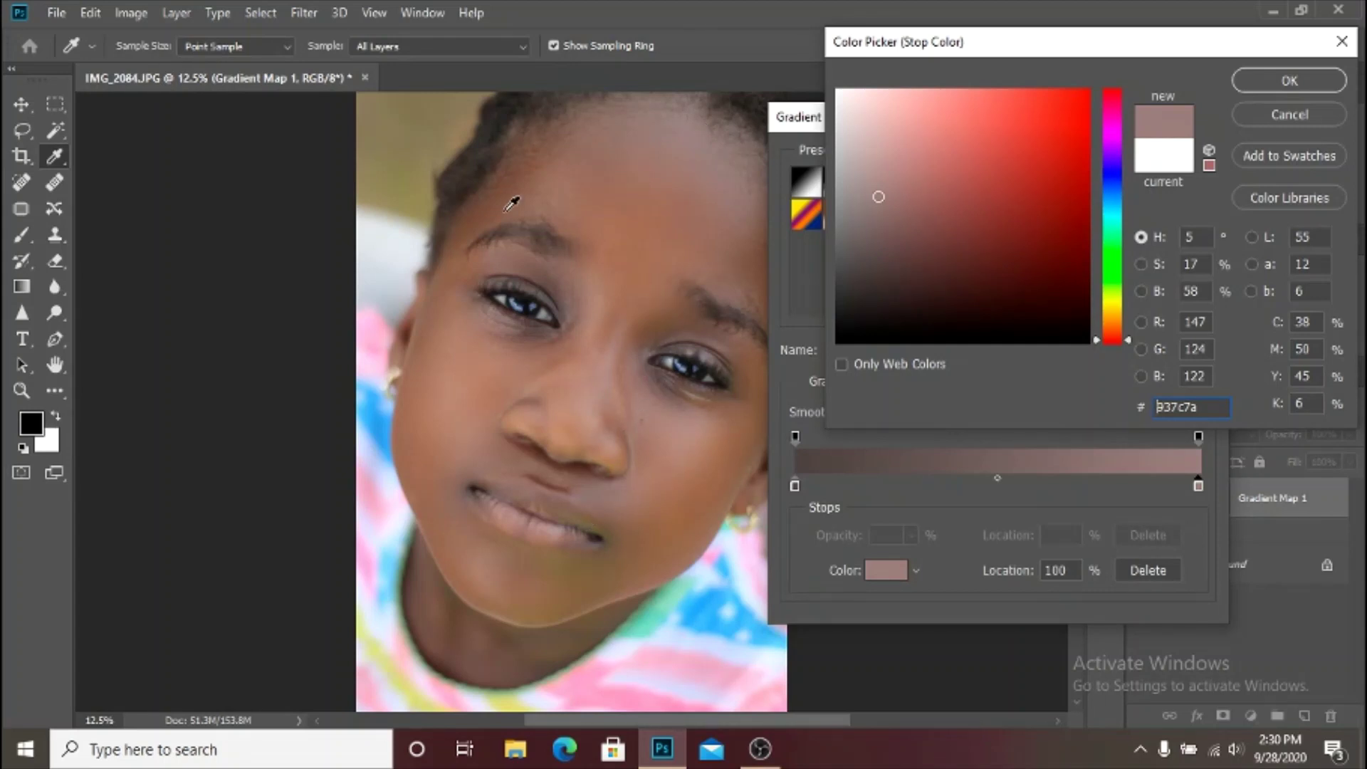
click(563, 523)
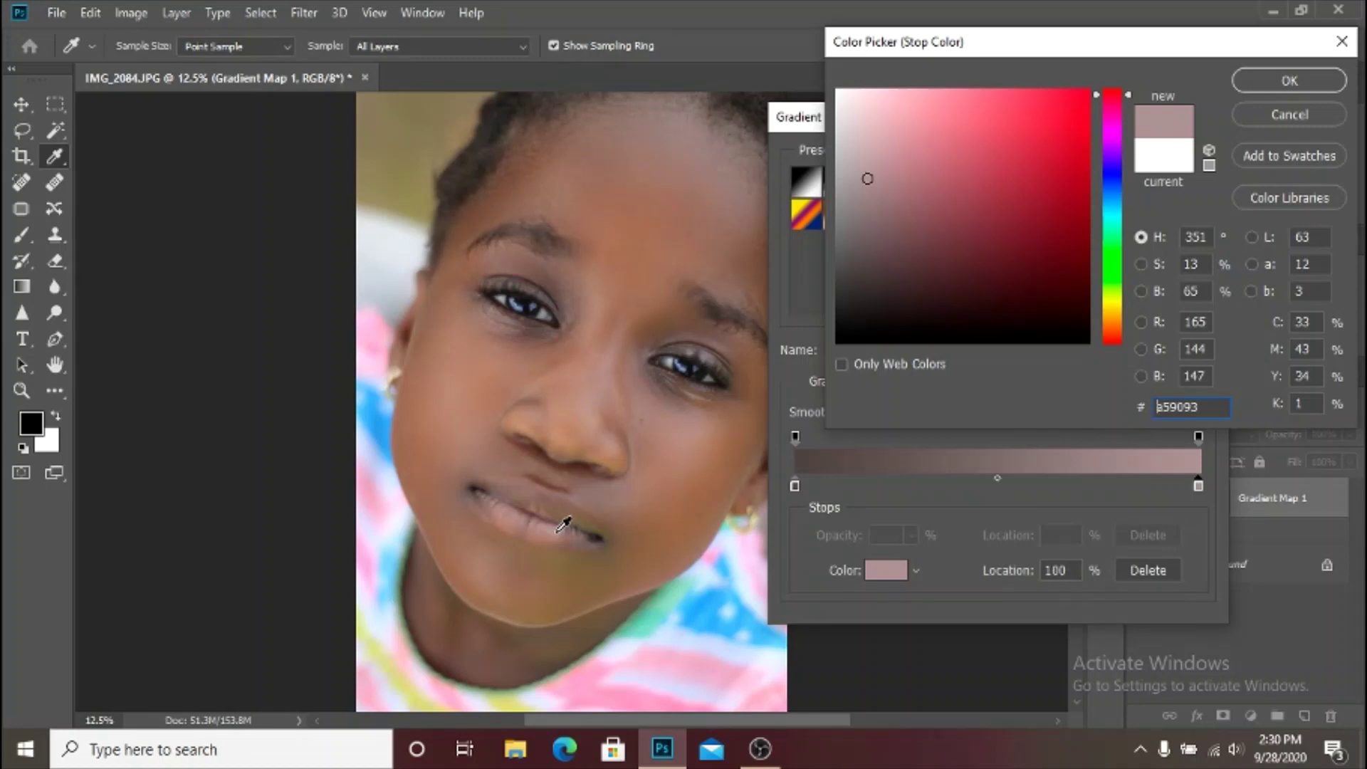
click(727, 156)
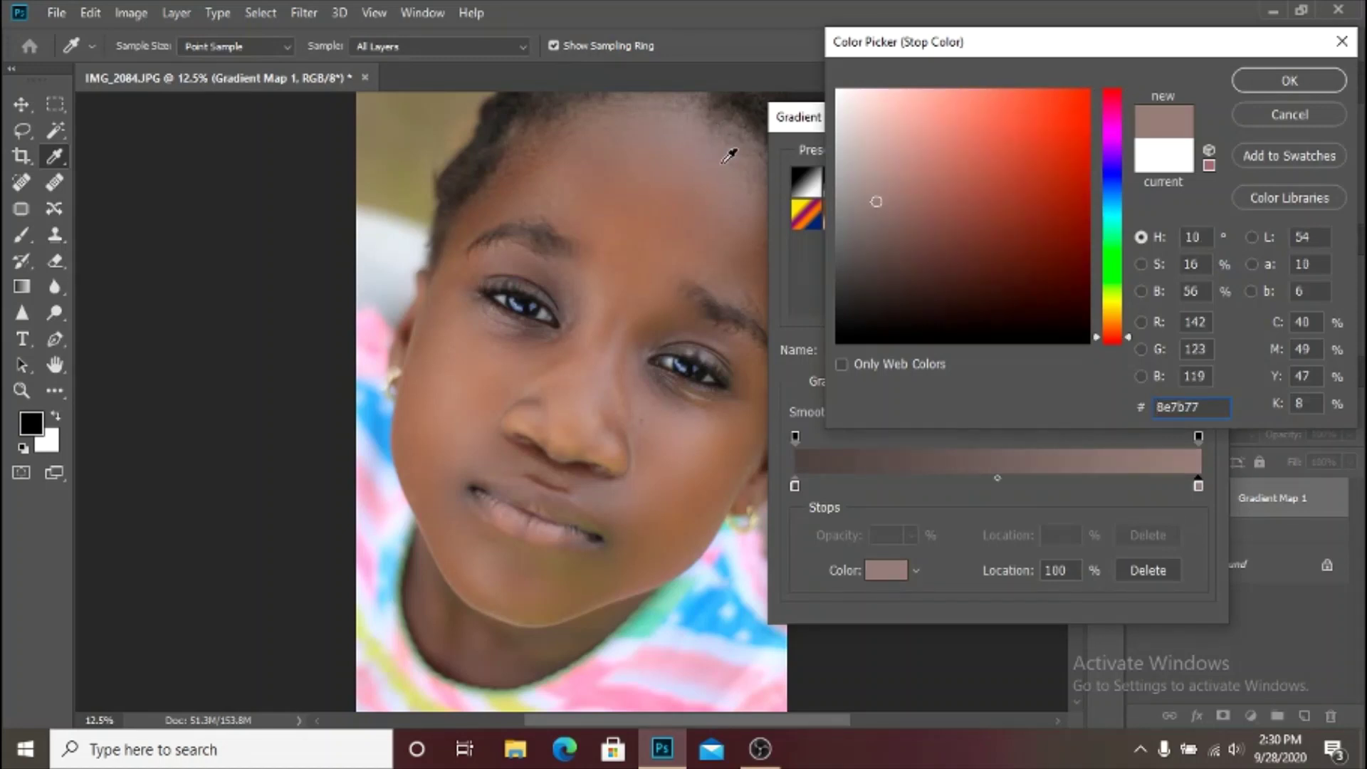
click(602, 377)
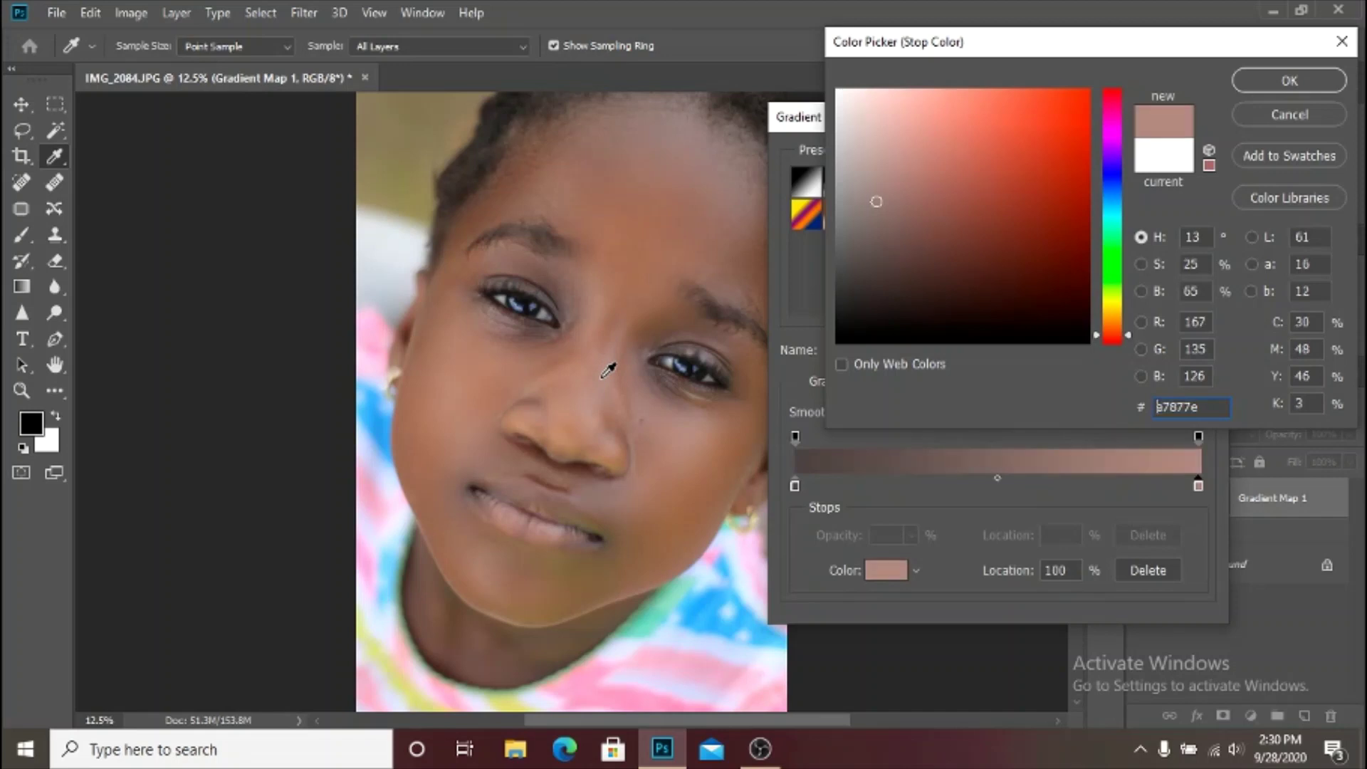
click(561, 522)
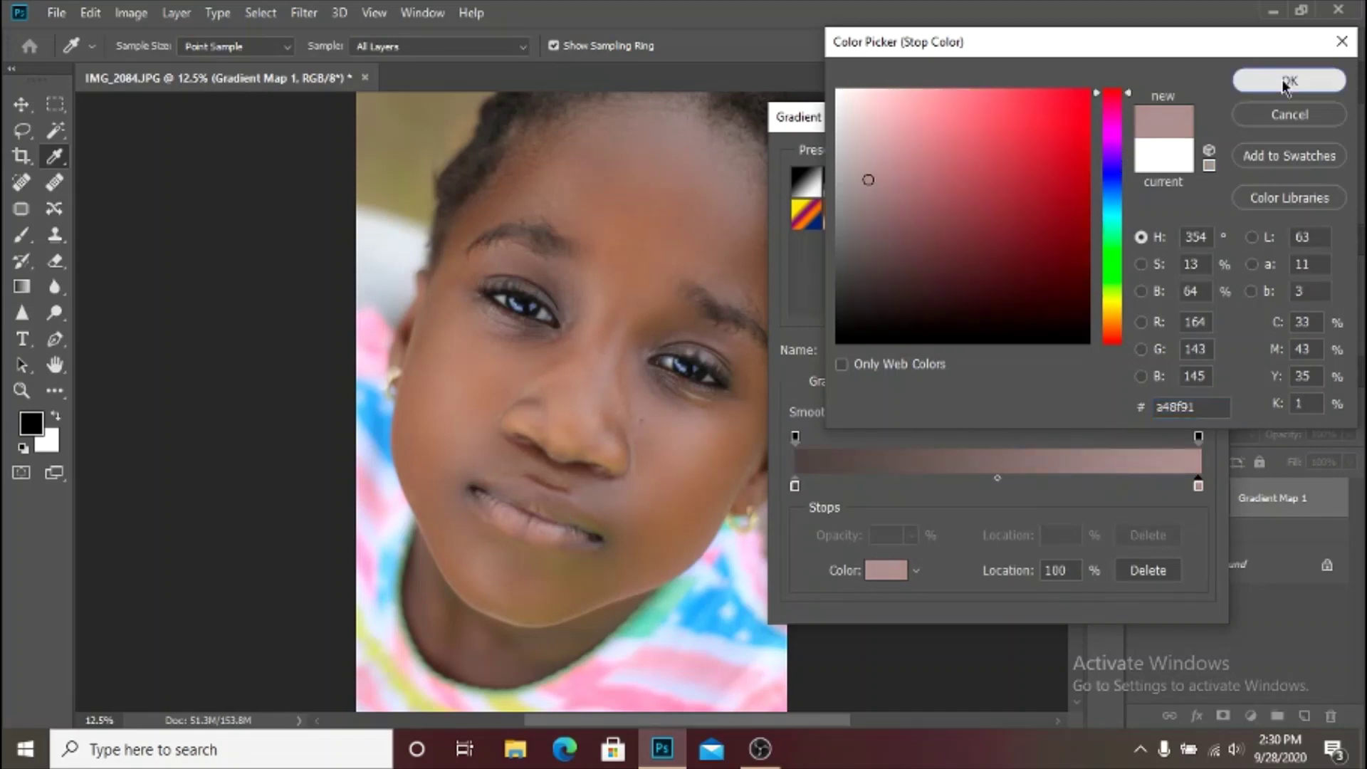
click(1288, 81)
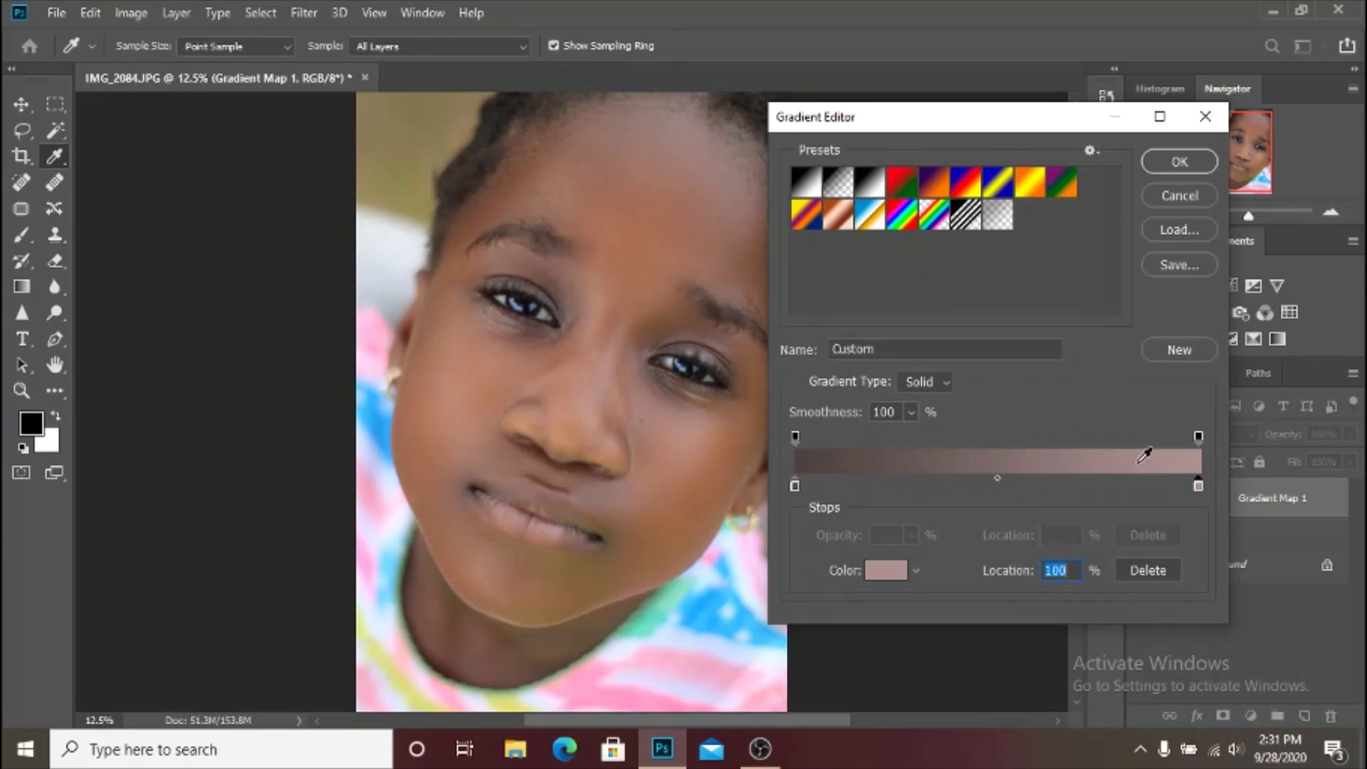
Add a midtone color stop at 50% using #af816b sampled from the cheek, and accept the edited gradient
click(993, 486)
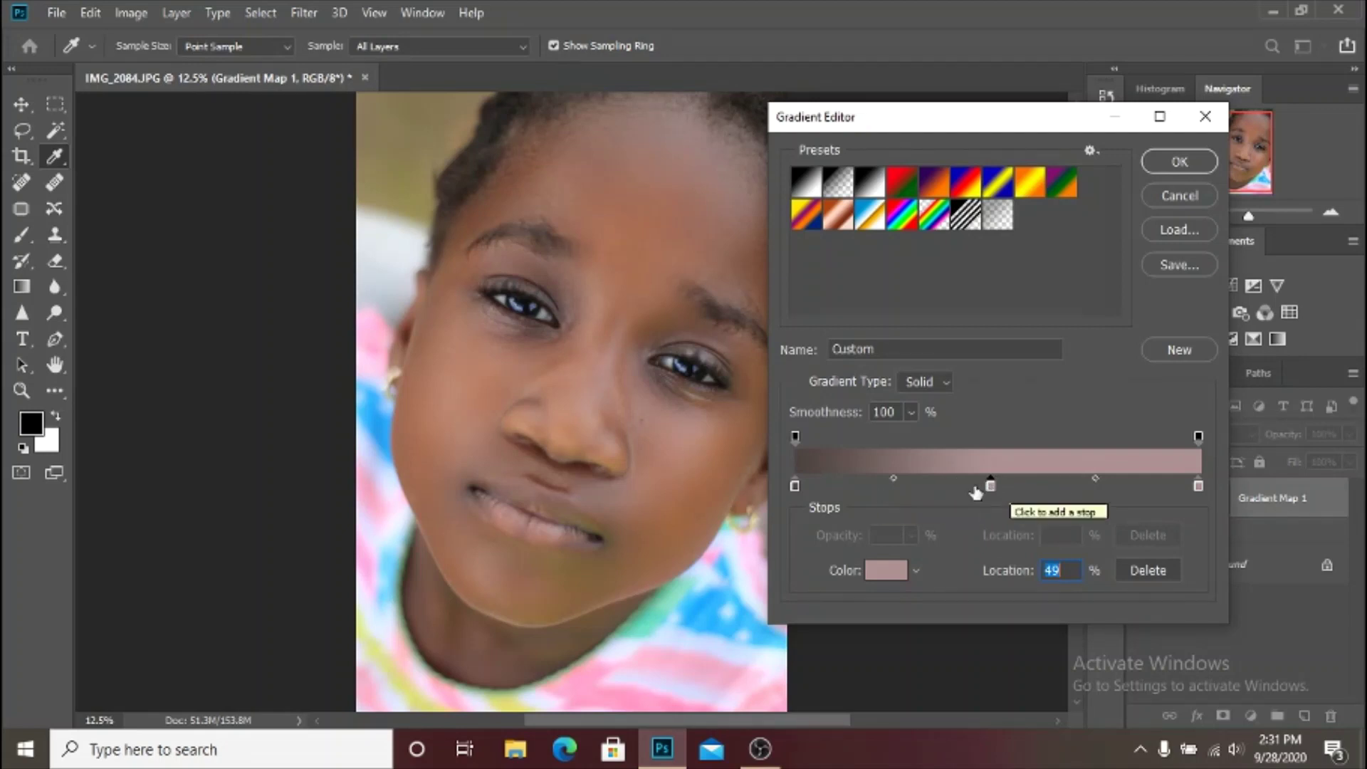
key(Up)
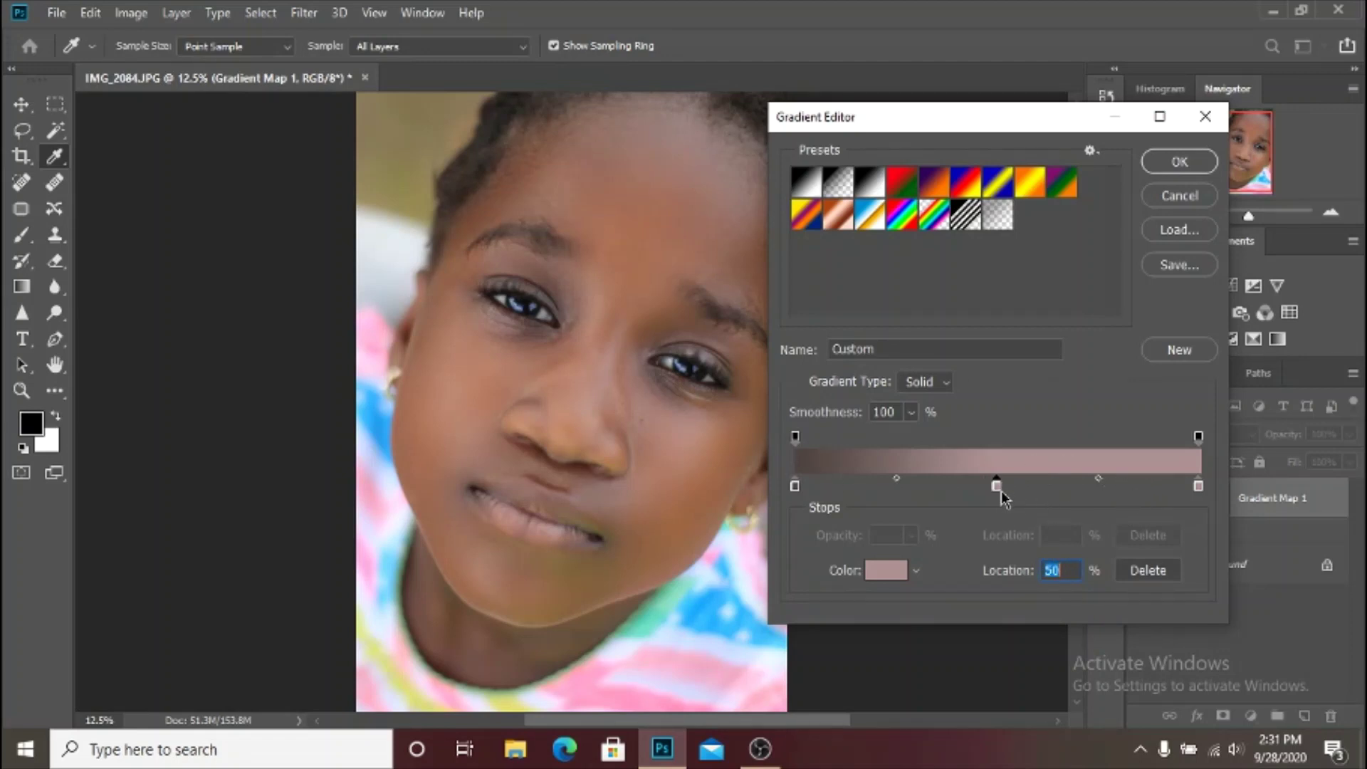
click(898, 570)
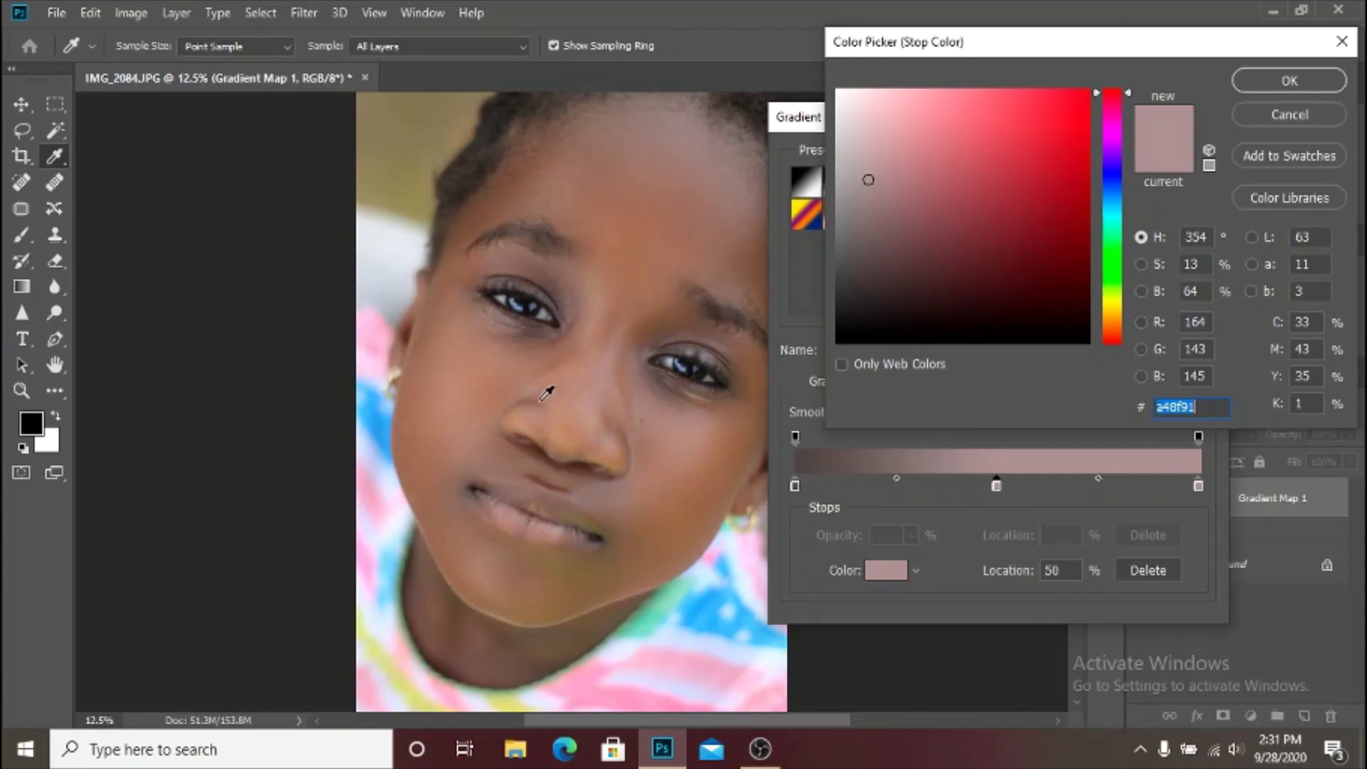
click(639, 229)
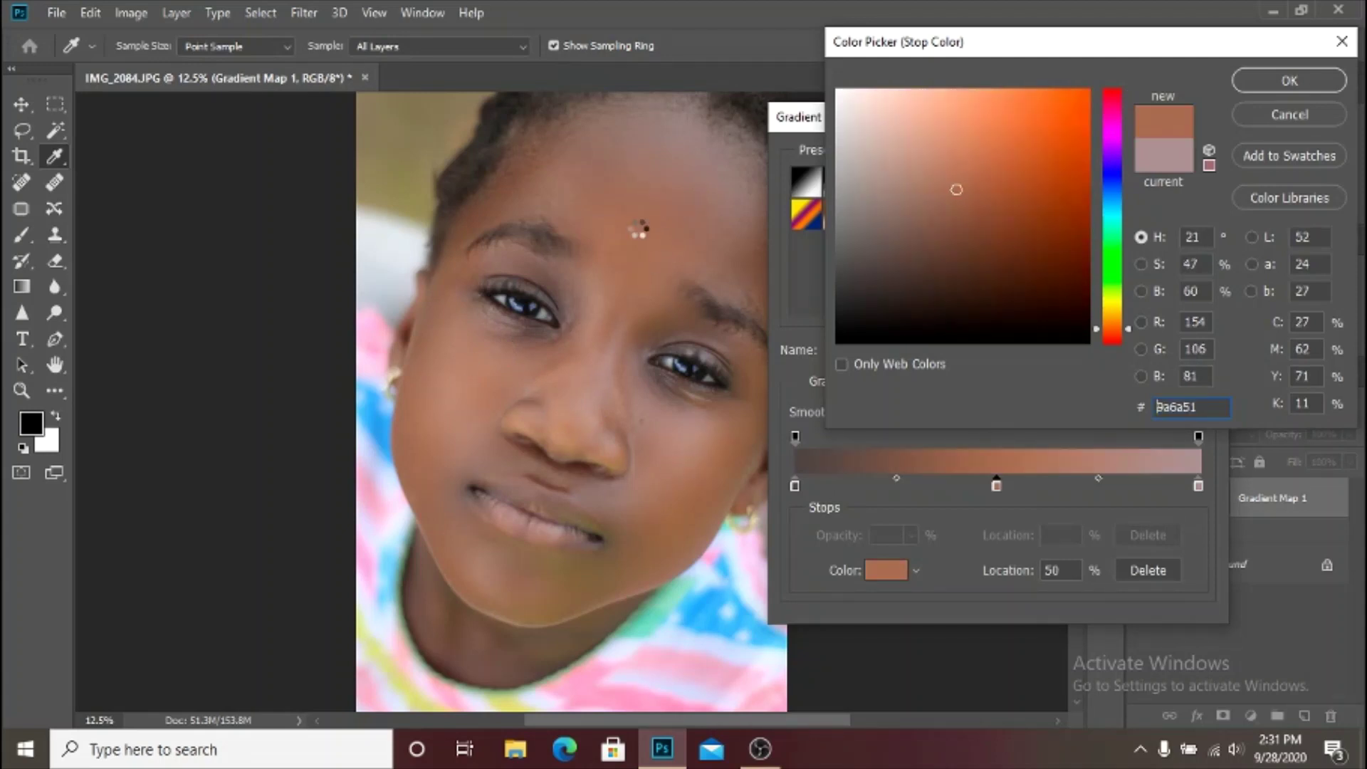
click(466, 384)
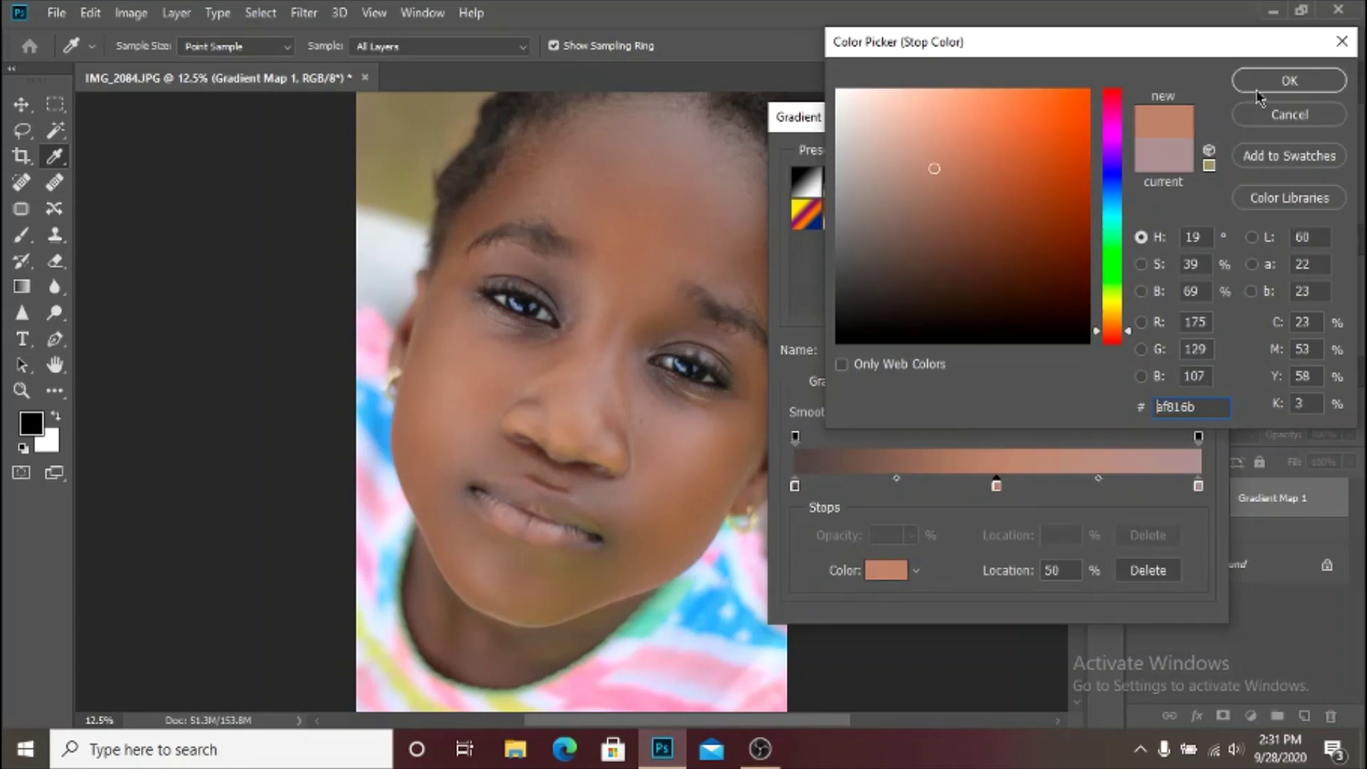
click(1289, 80)
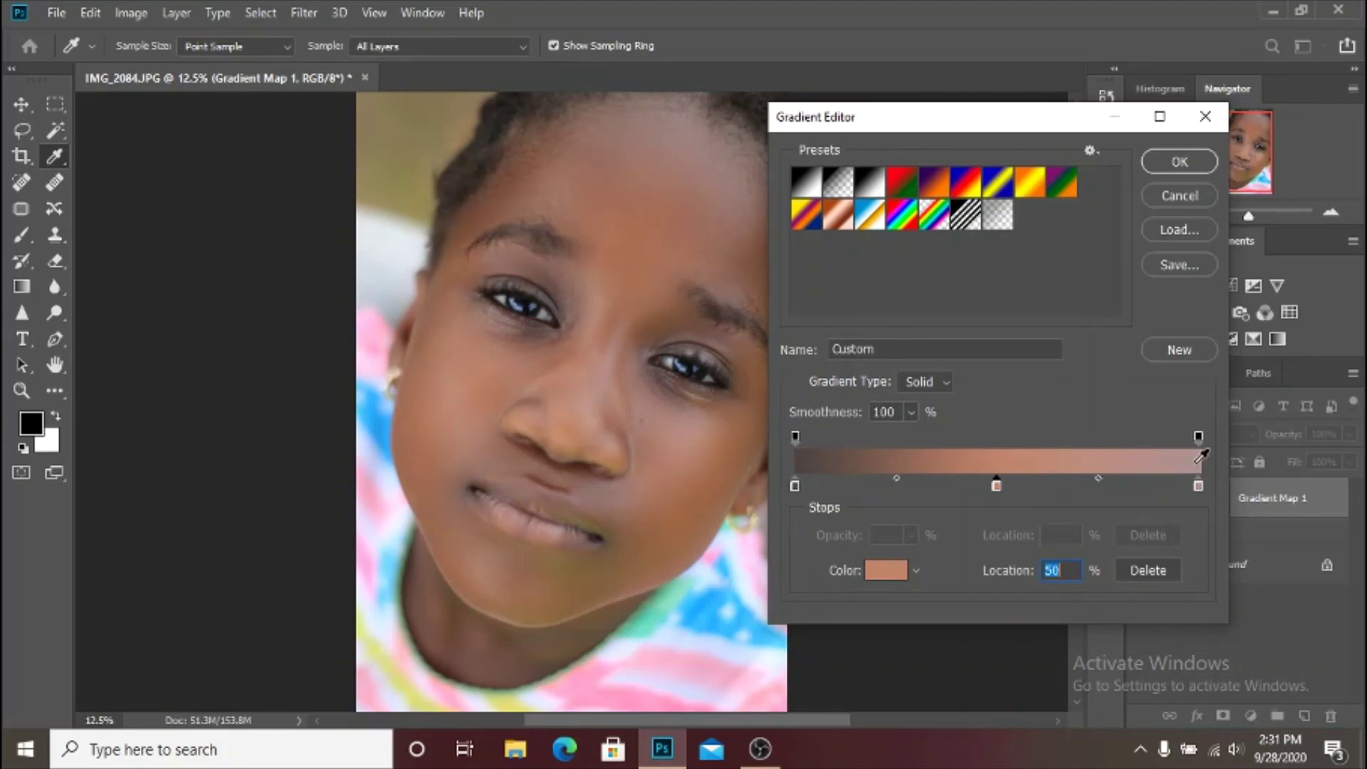
click(1175, 174)
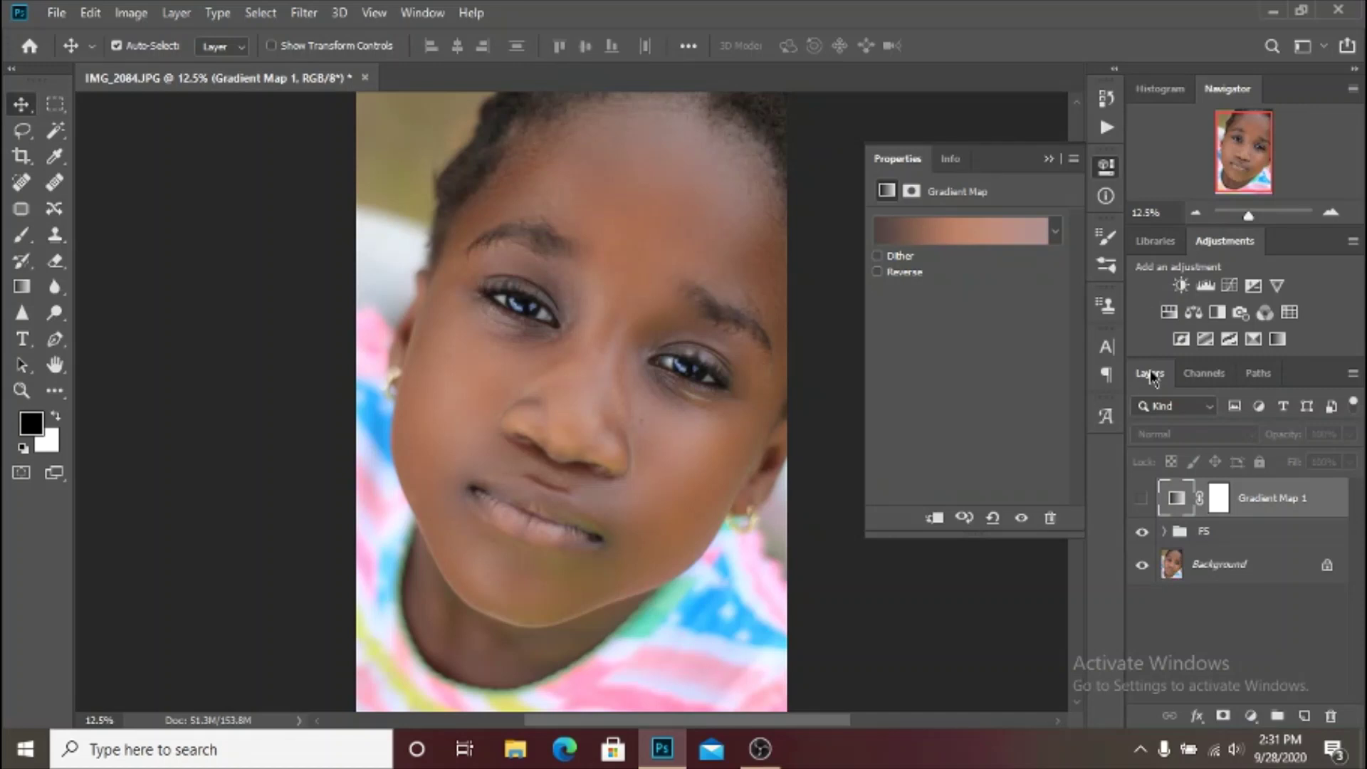
Show the Gradient Map 1 layer and set its blend mode to Soft Light
click(1142, 498)
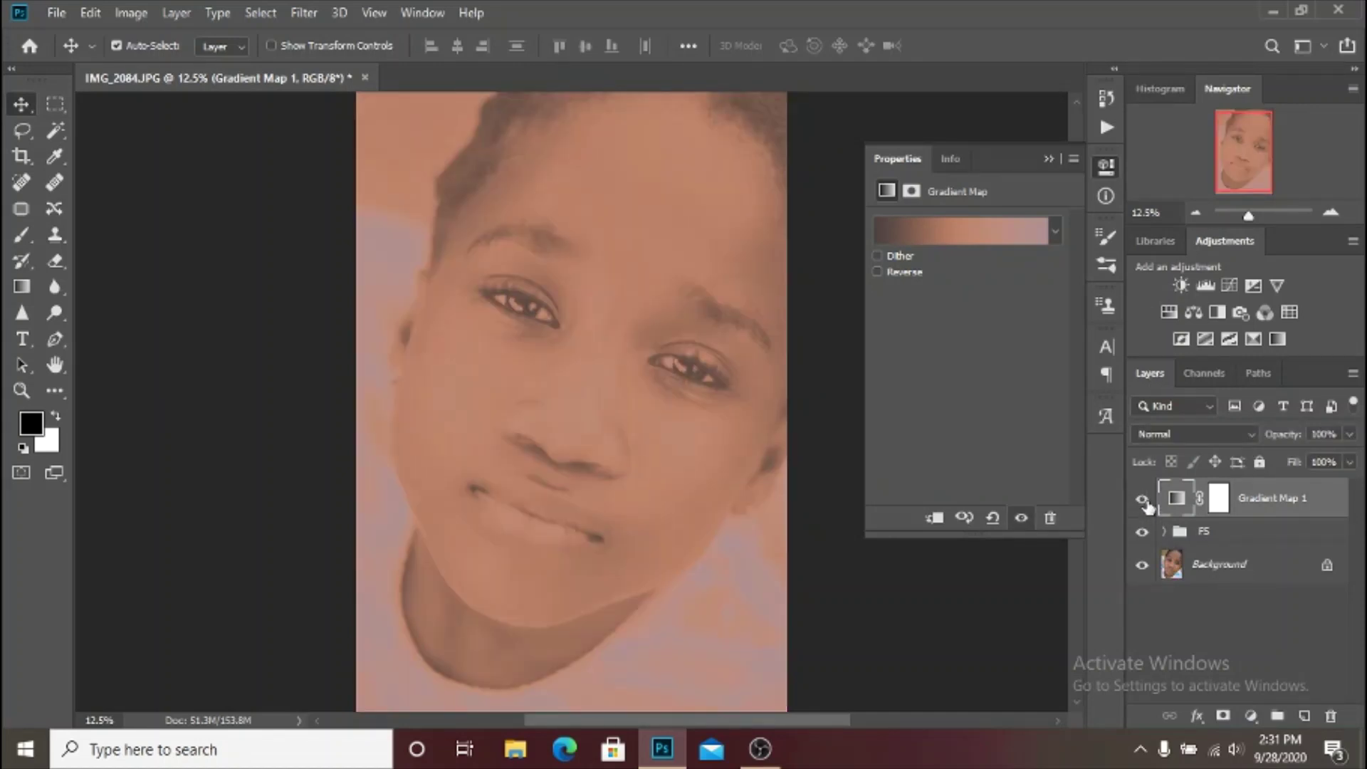
key(ctrl+minus)
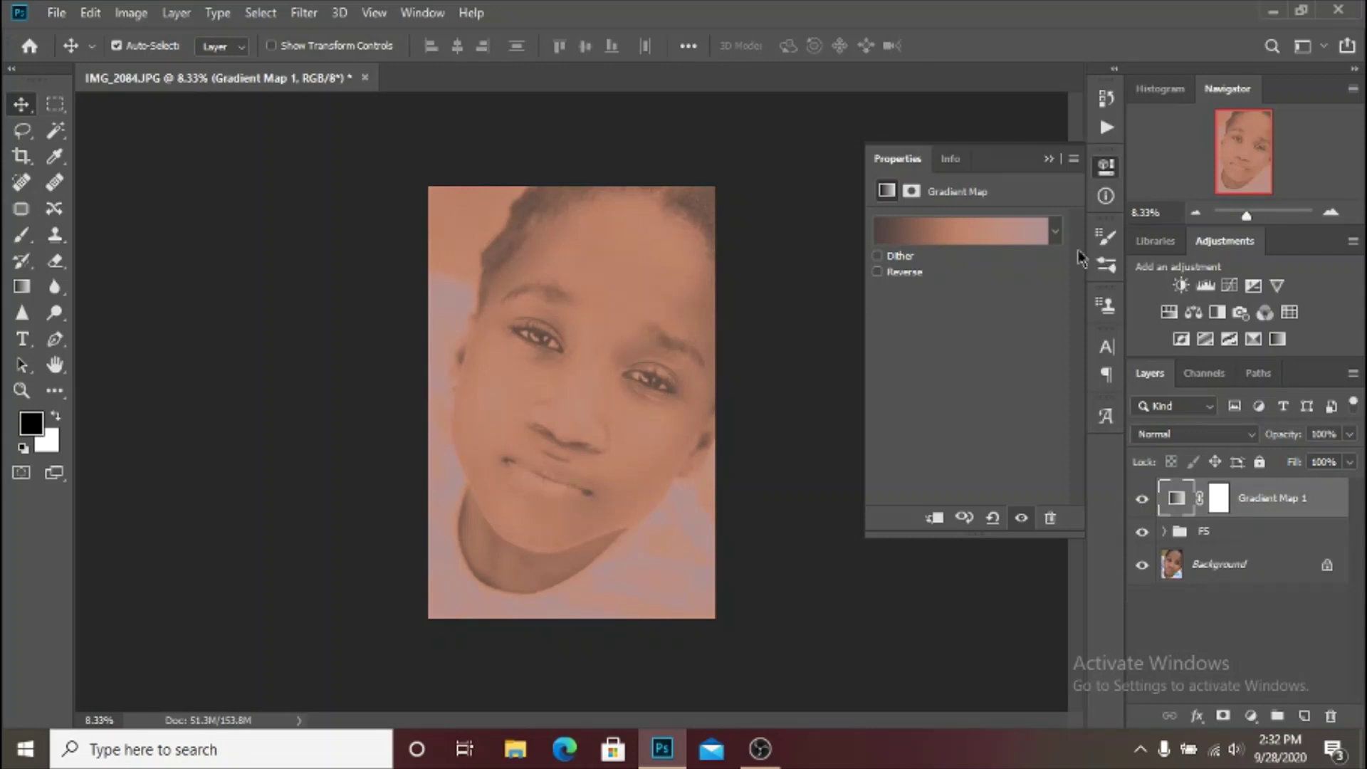
click(1048, 158)
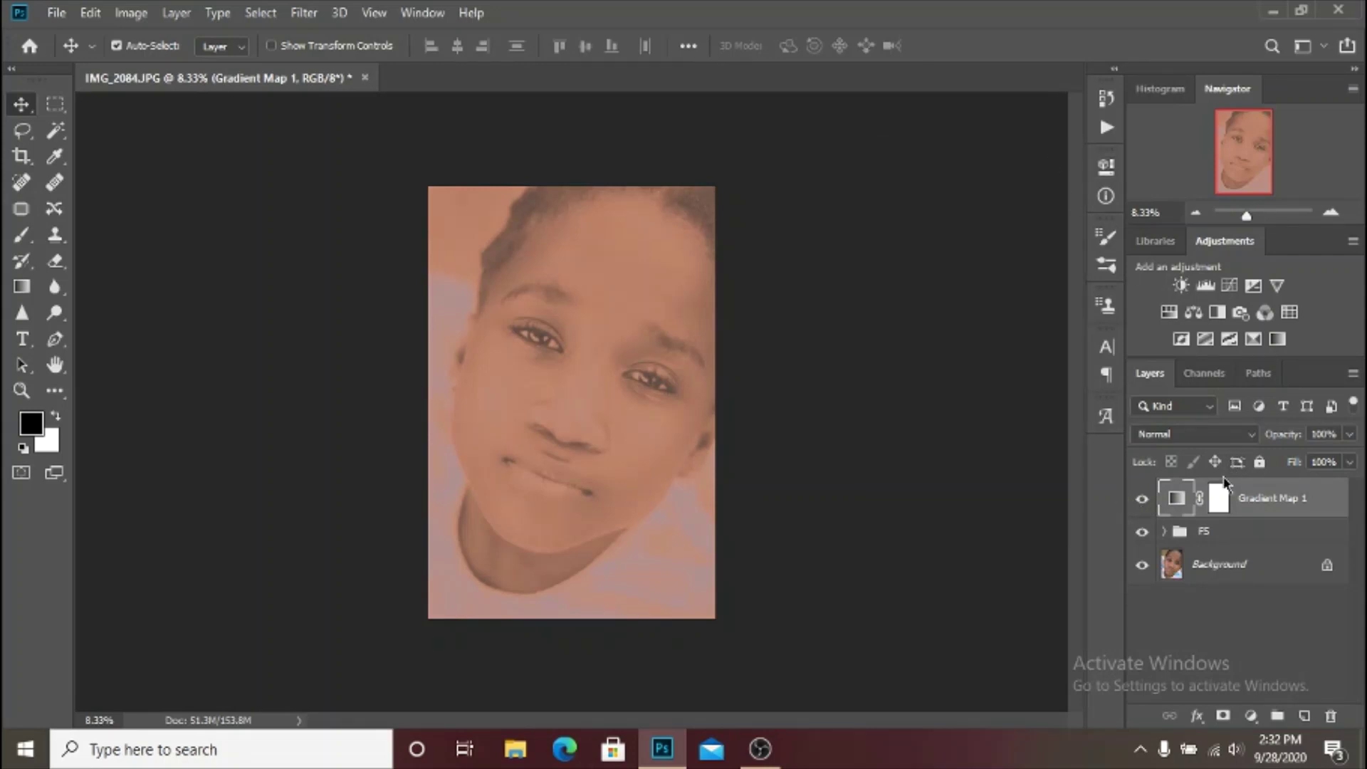
click(1210, 435)
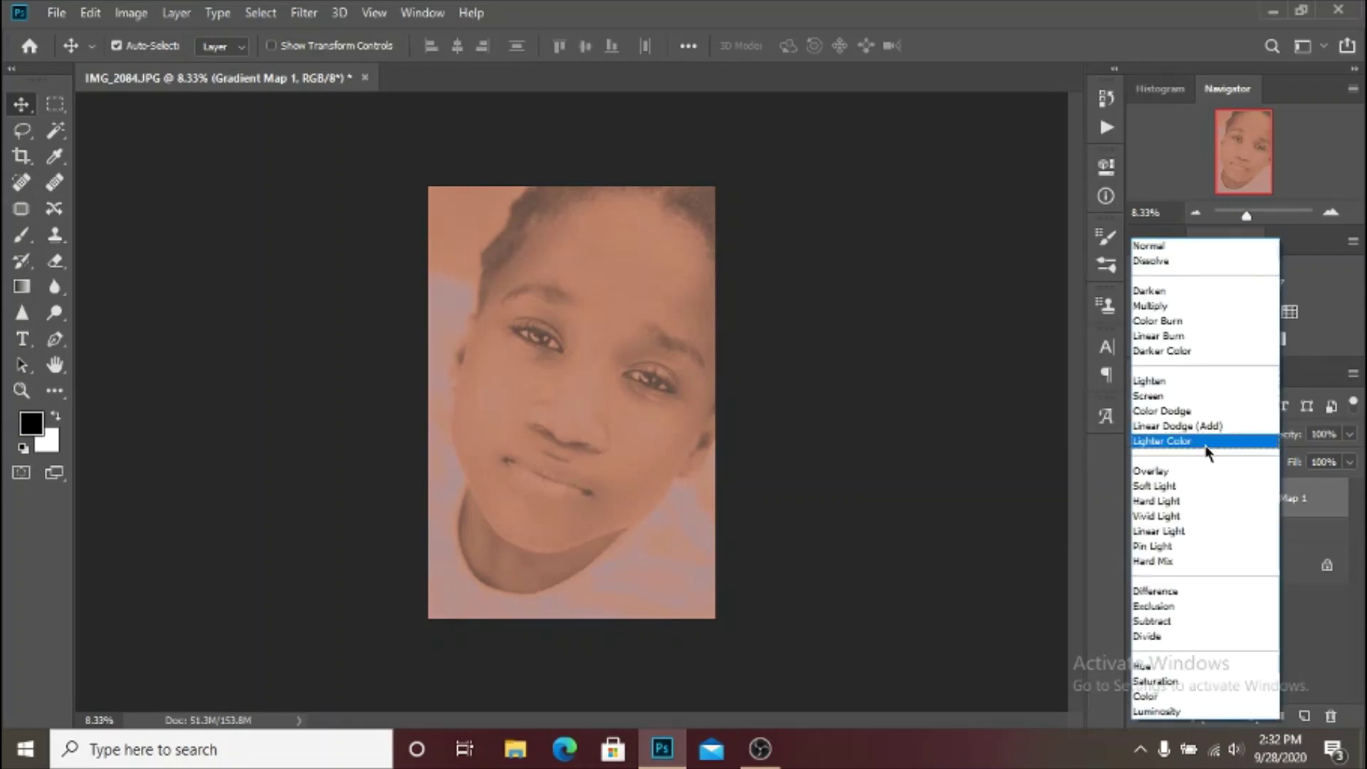
click(1195, 486)
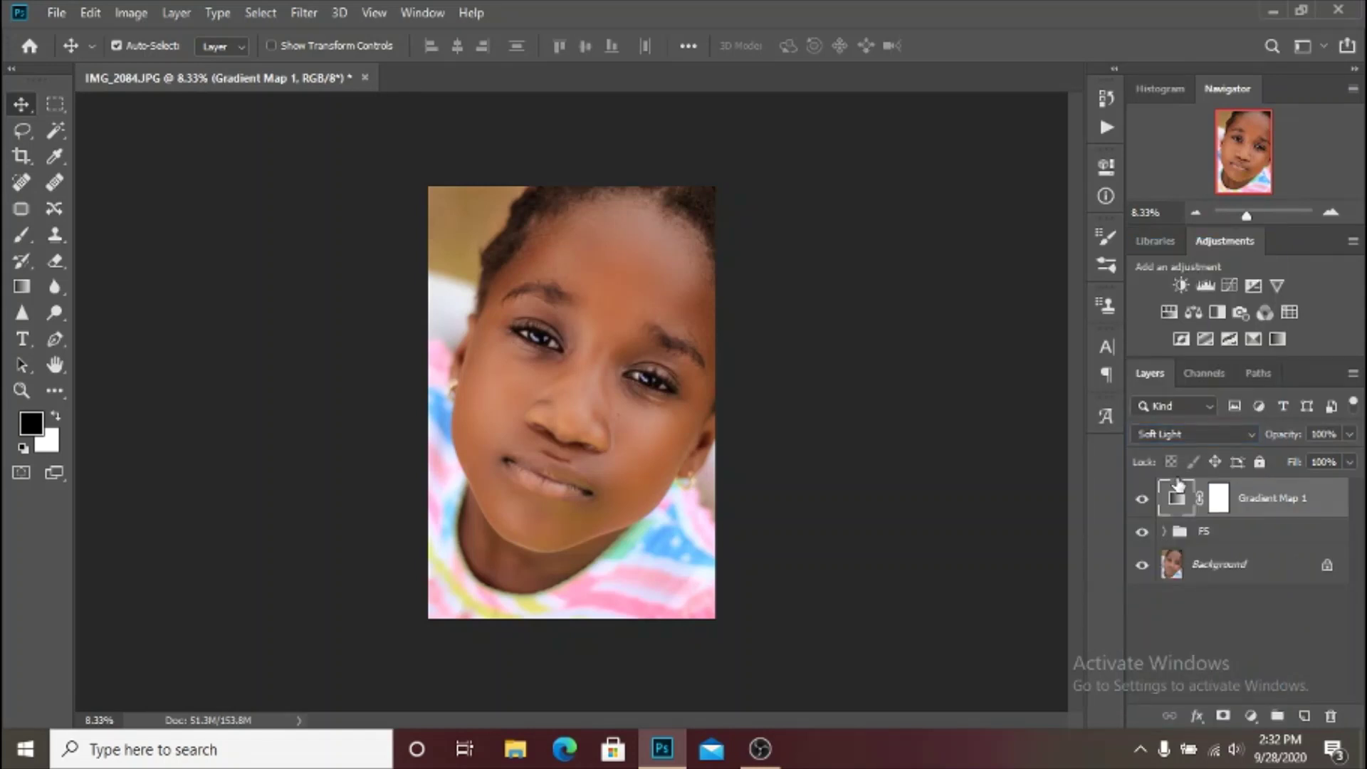
Compare the portrait's skin tones with the Gradient Map 1 layer hidden and shown, both close up and in full
click(1140, 499)
click(1140, 502)
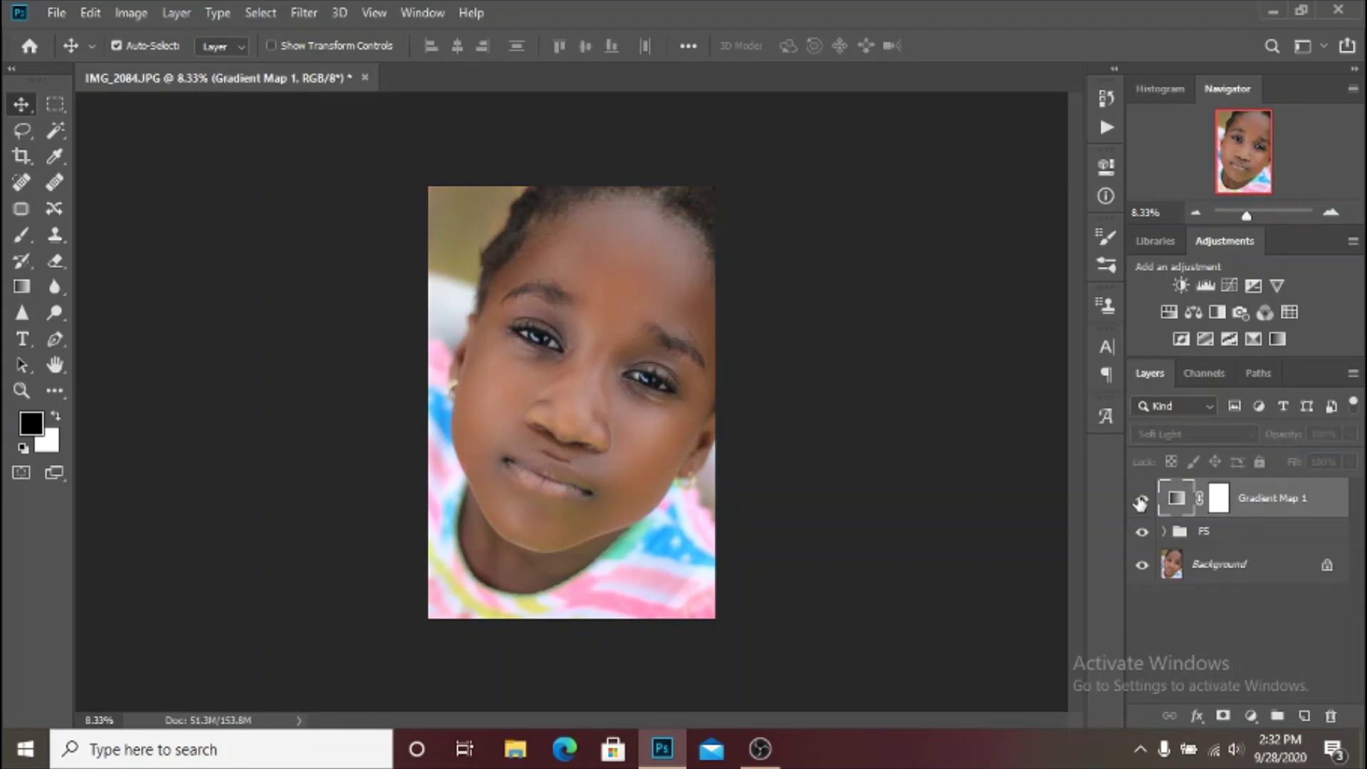
click(1139, 502)
click(1140, 502)
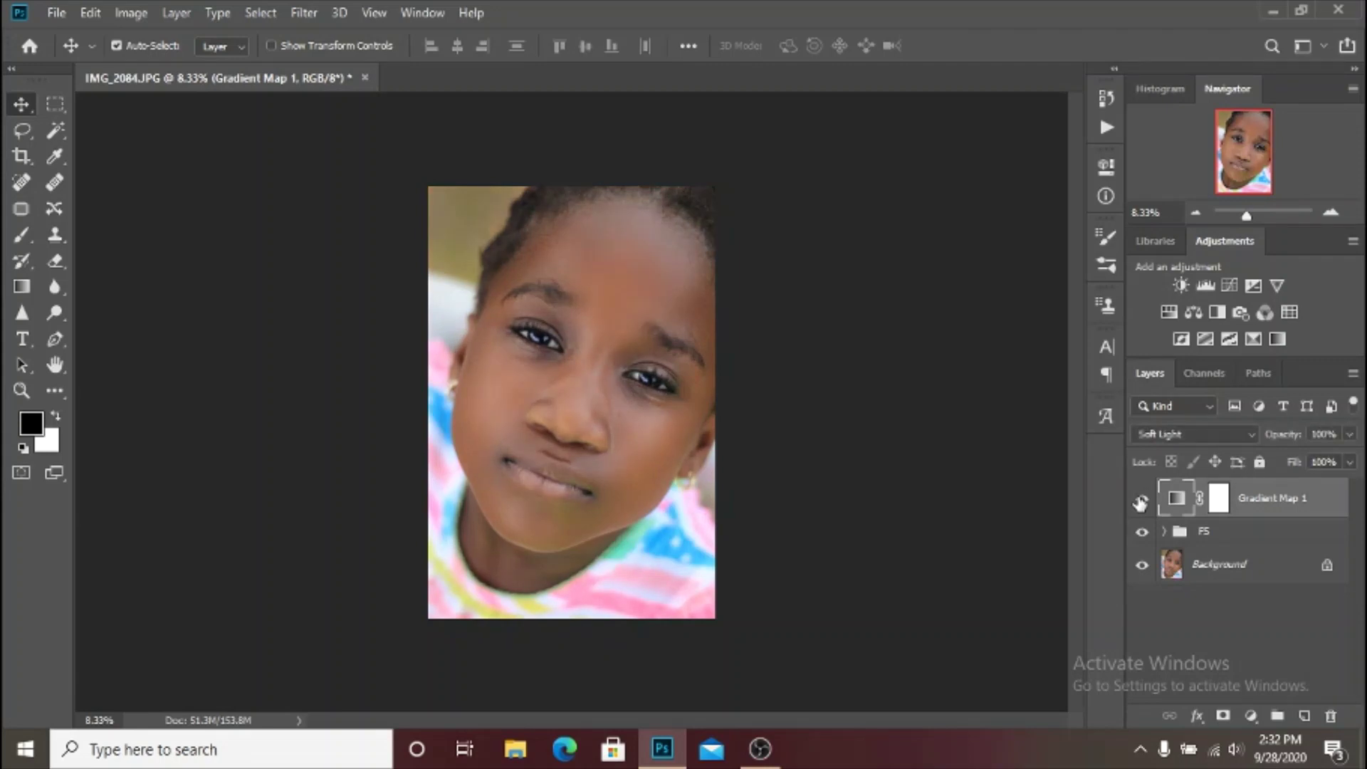
key(ctrl+plus)
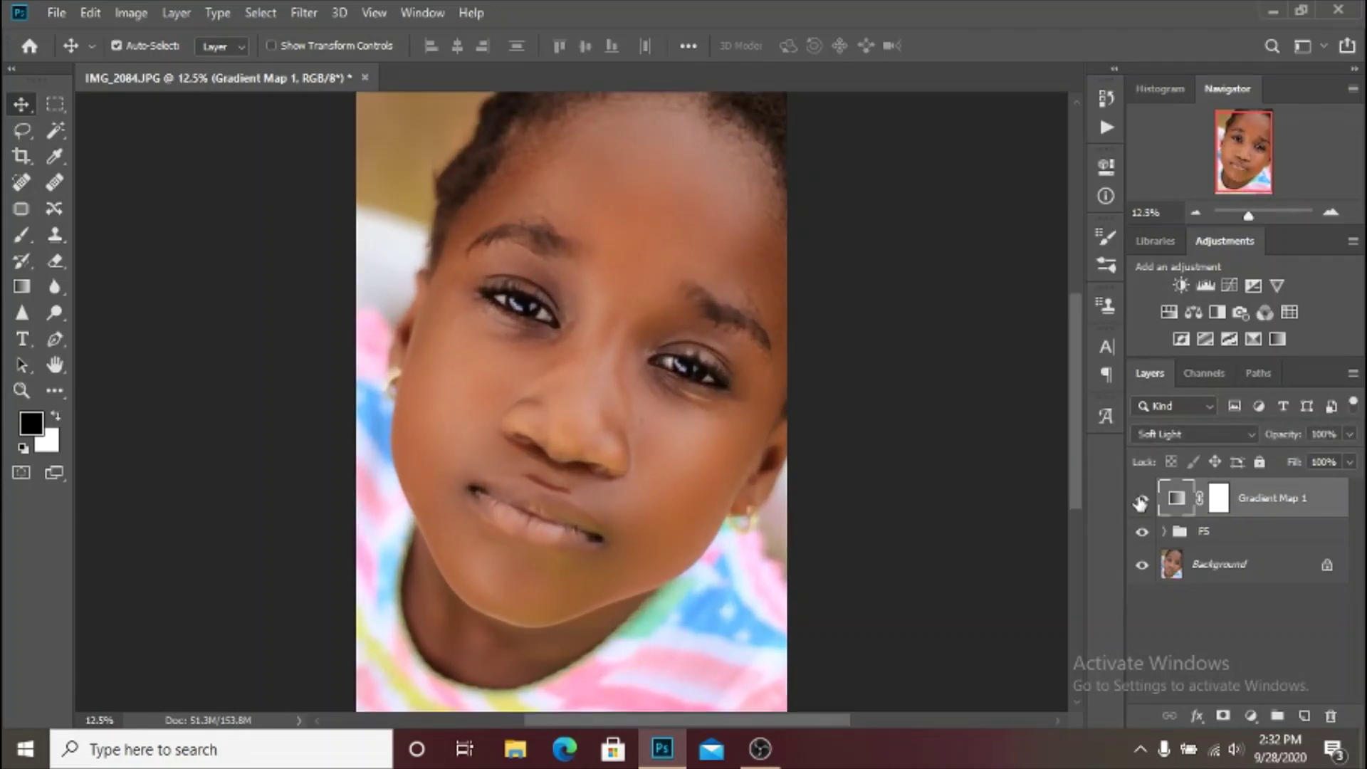
click(1139, 502)
click(1139, 502)
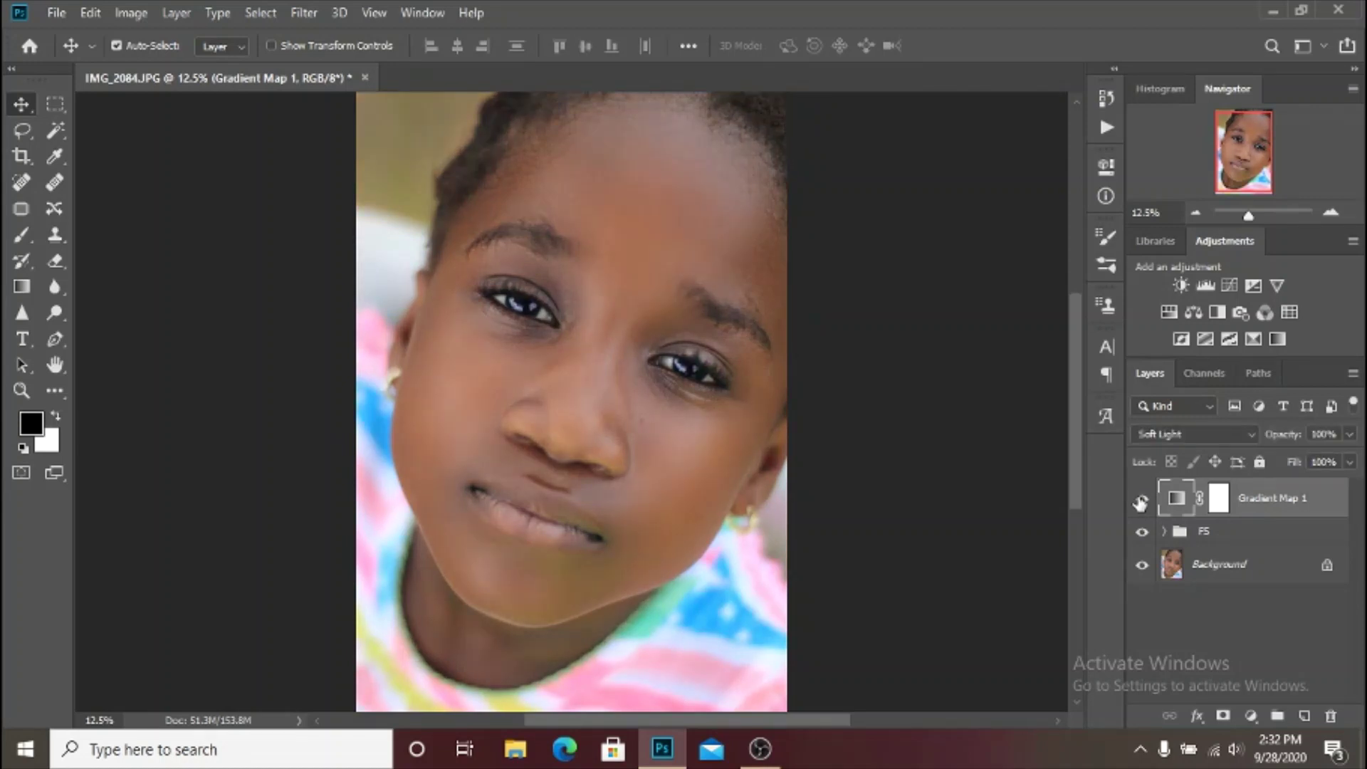
key(ctrl+minus)
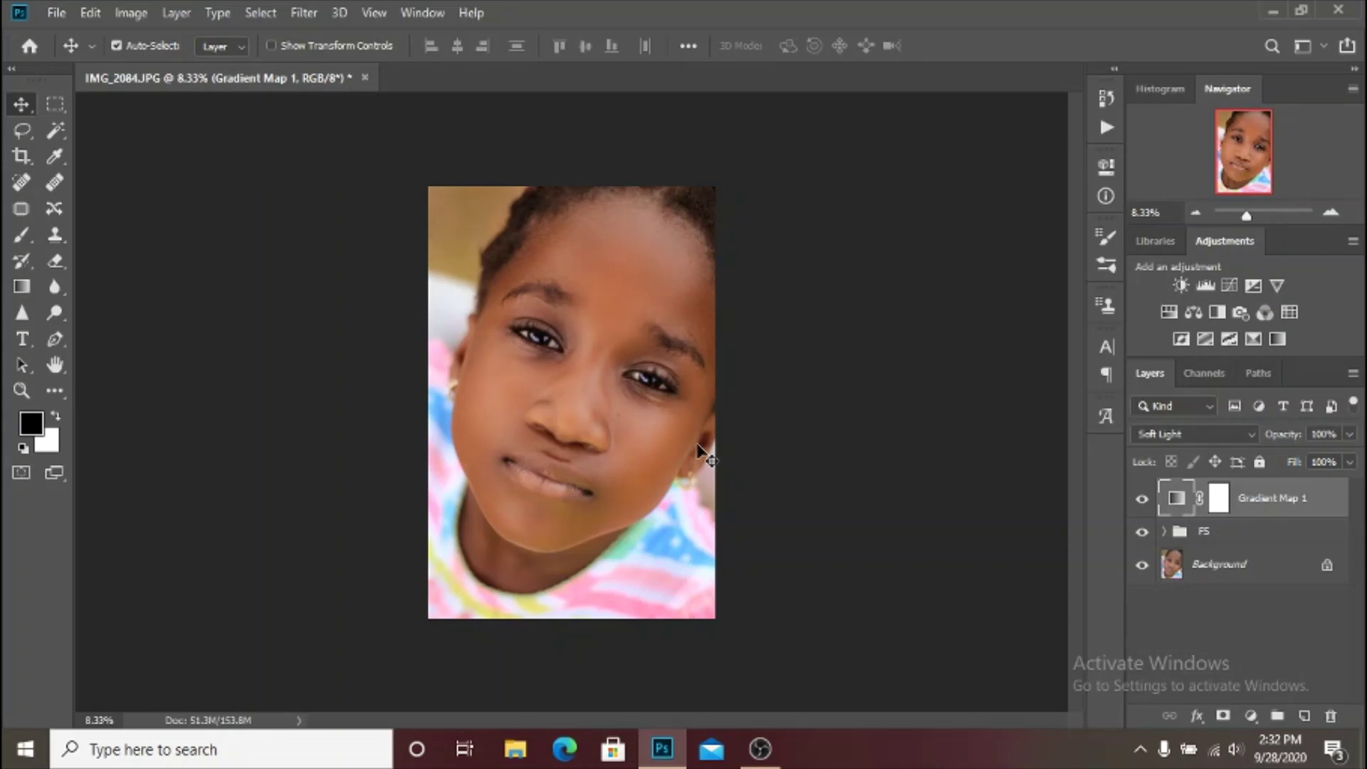
Add a Black & White adjustment layer above Gradient Map 1 and set its blend mode to Luminosity
click(1253, 717)
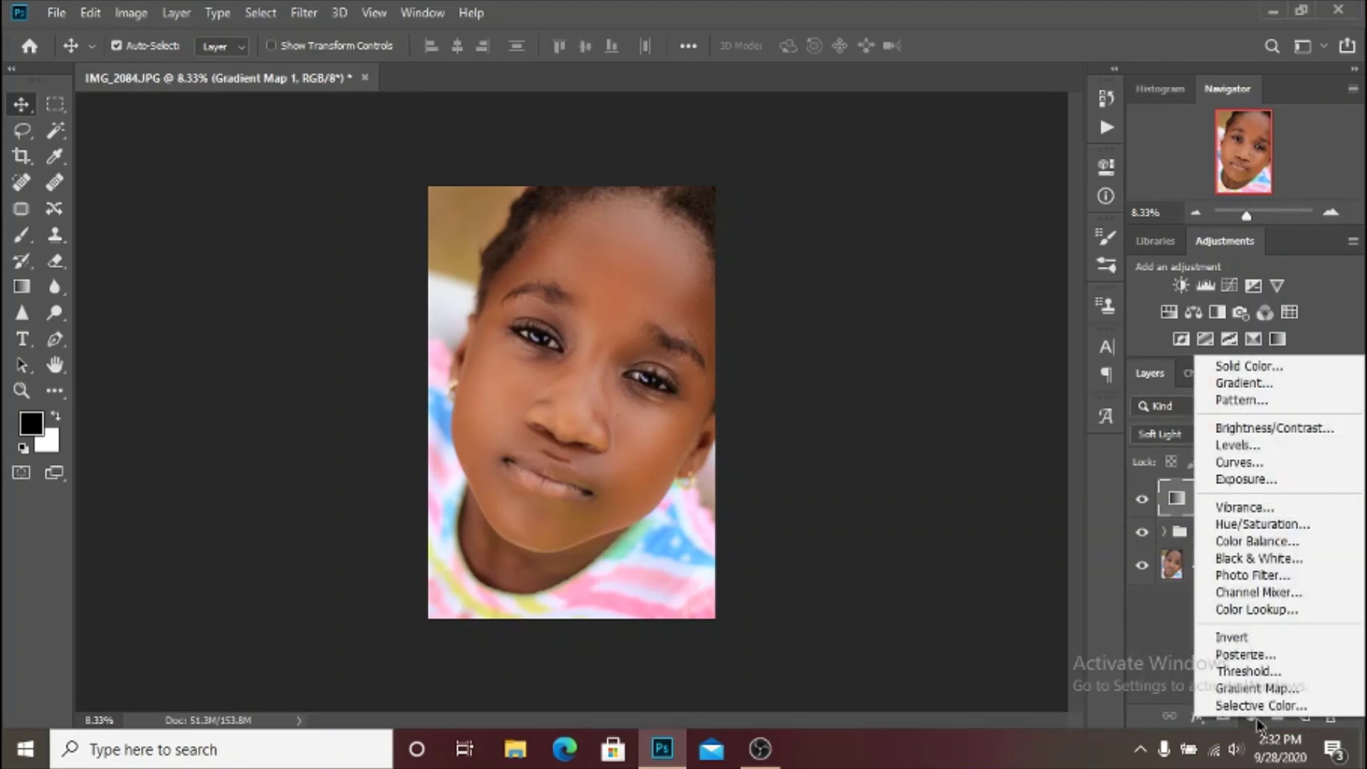
click(1247, 559)
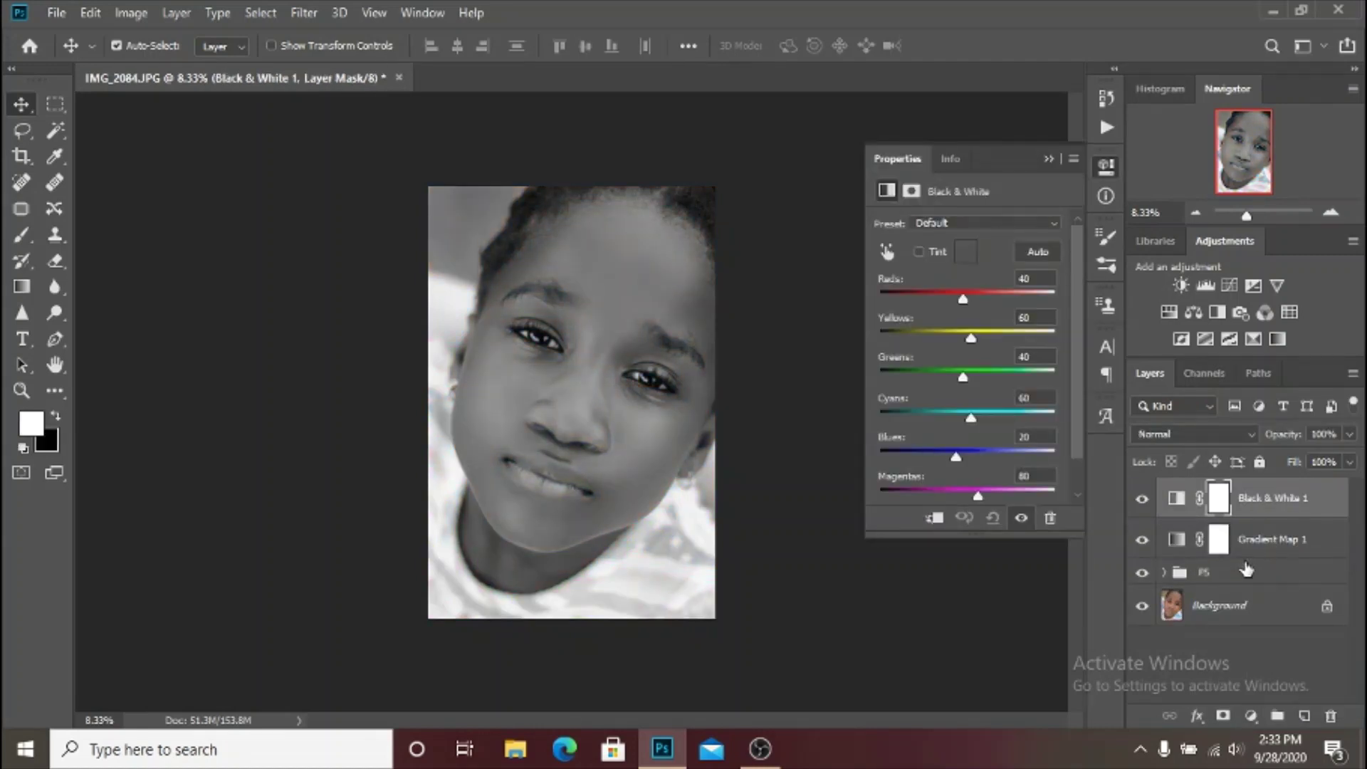
click(1210, 435)
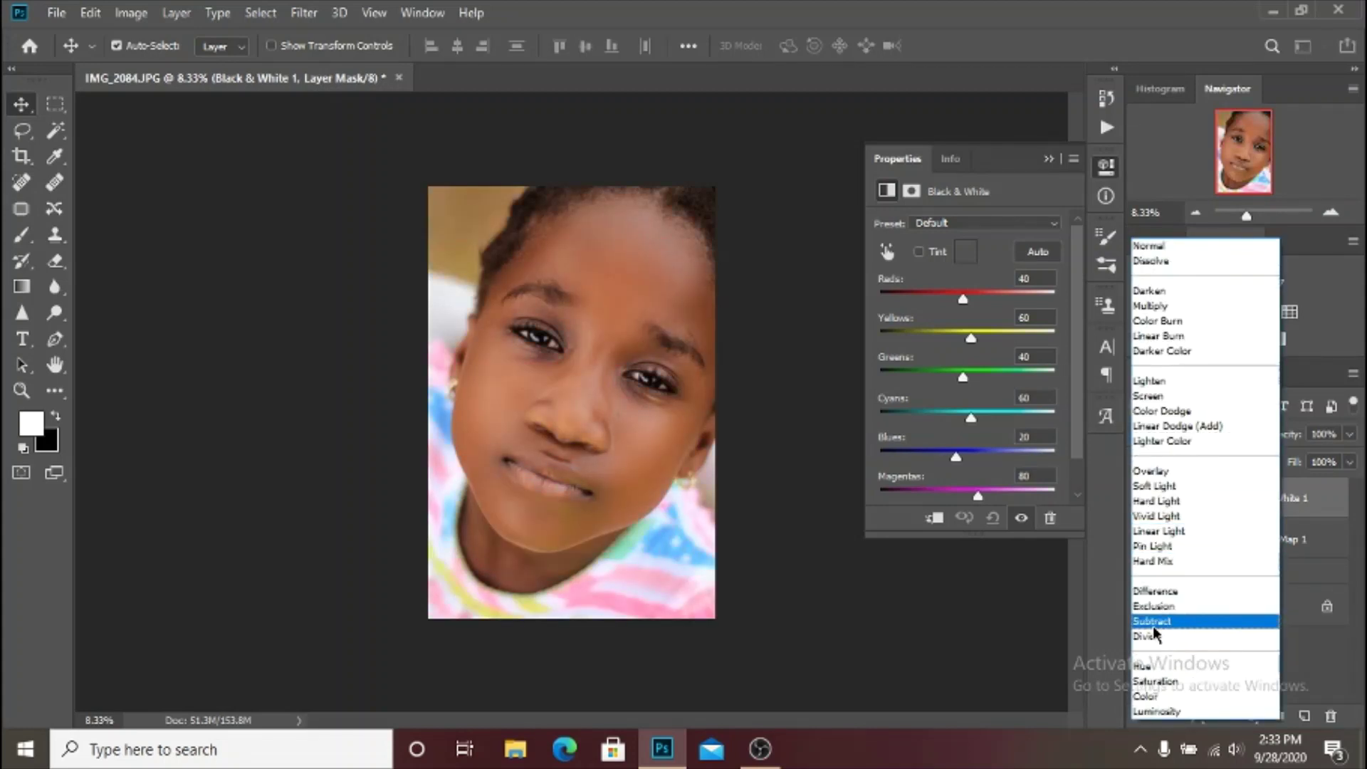
click(1157, 711)
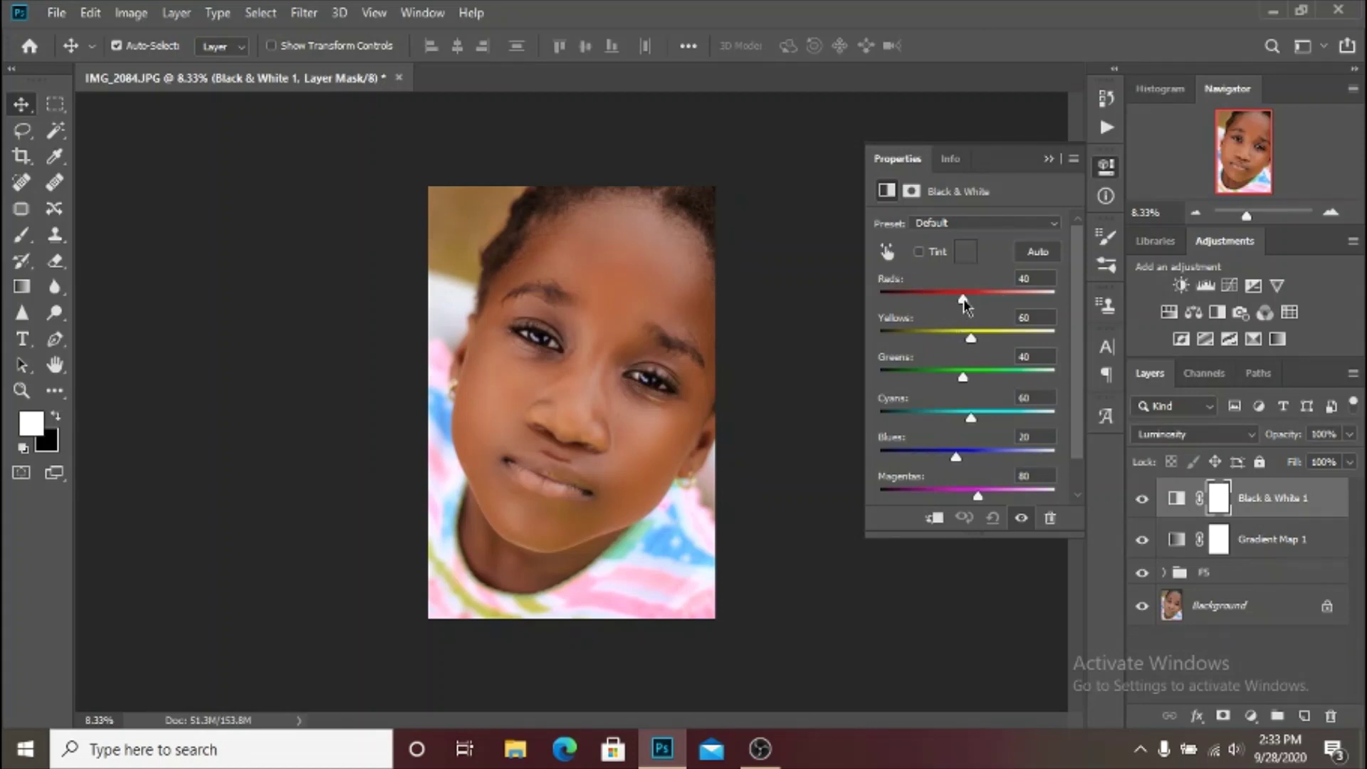
Set the Black & White adjustment's Reds to 30 and Yellows to 87, and compare the portrait with the layer hidden and shown
drag(962, 299, 981, 344)
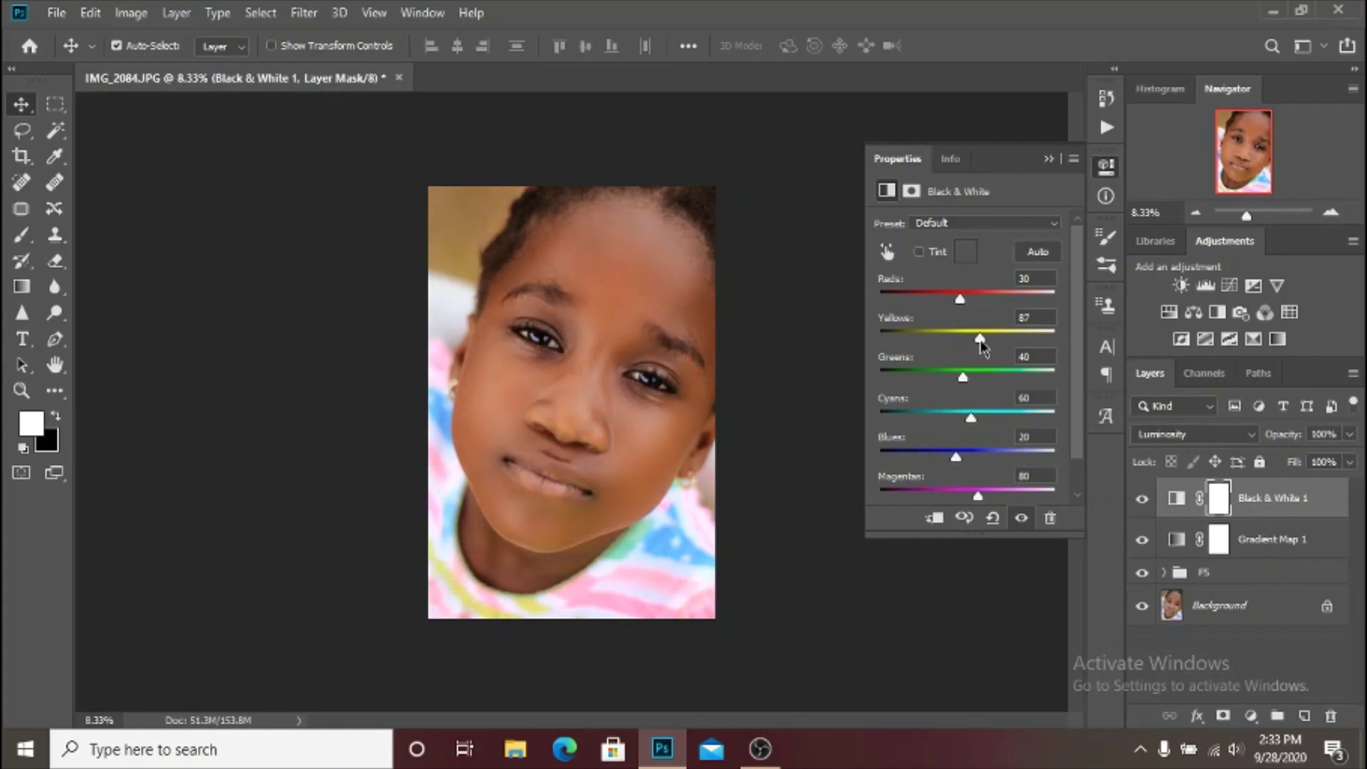
click(1049, 158)
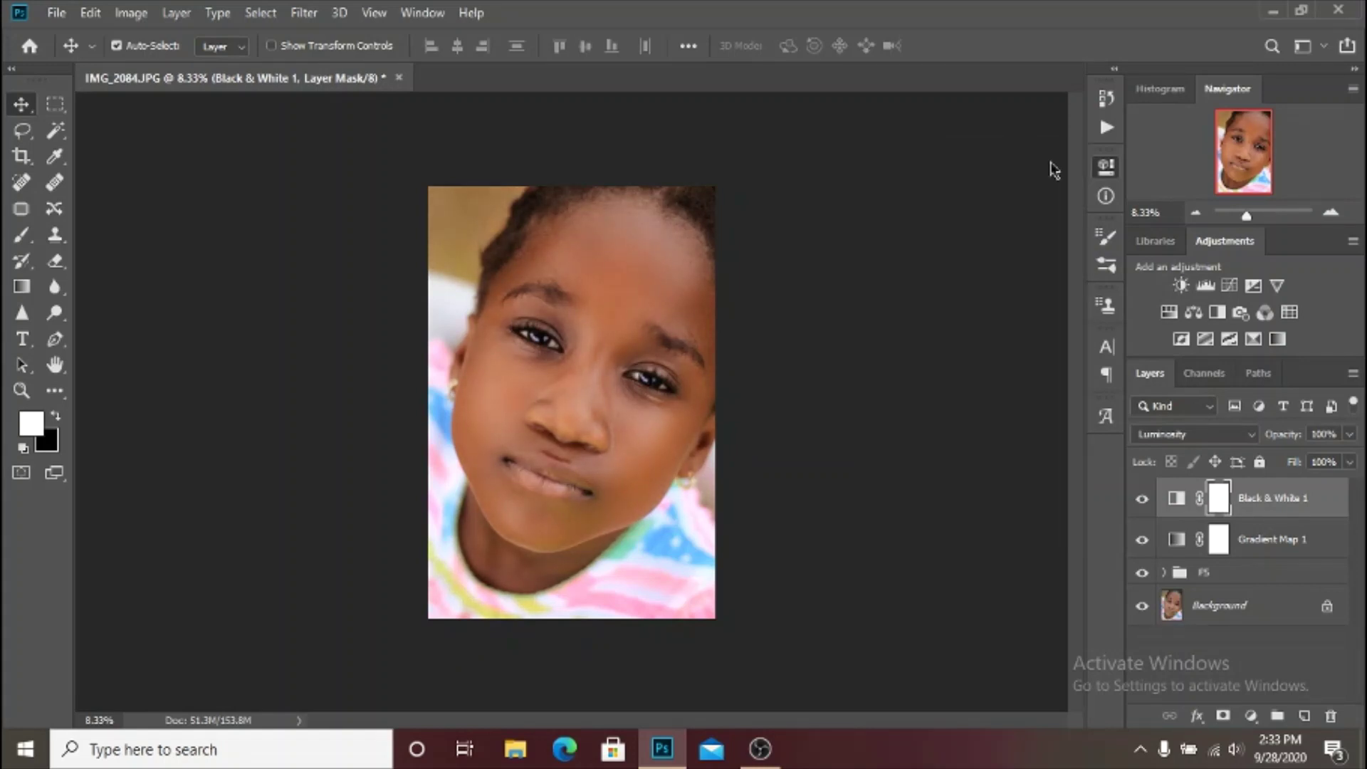
click(1142, 499)
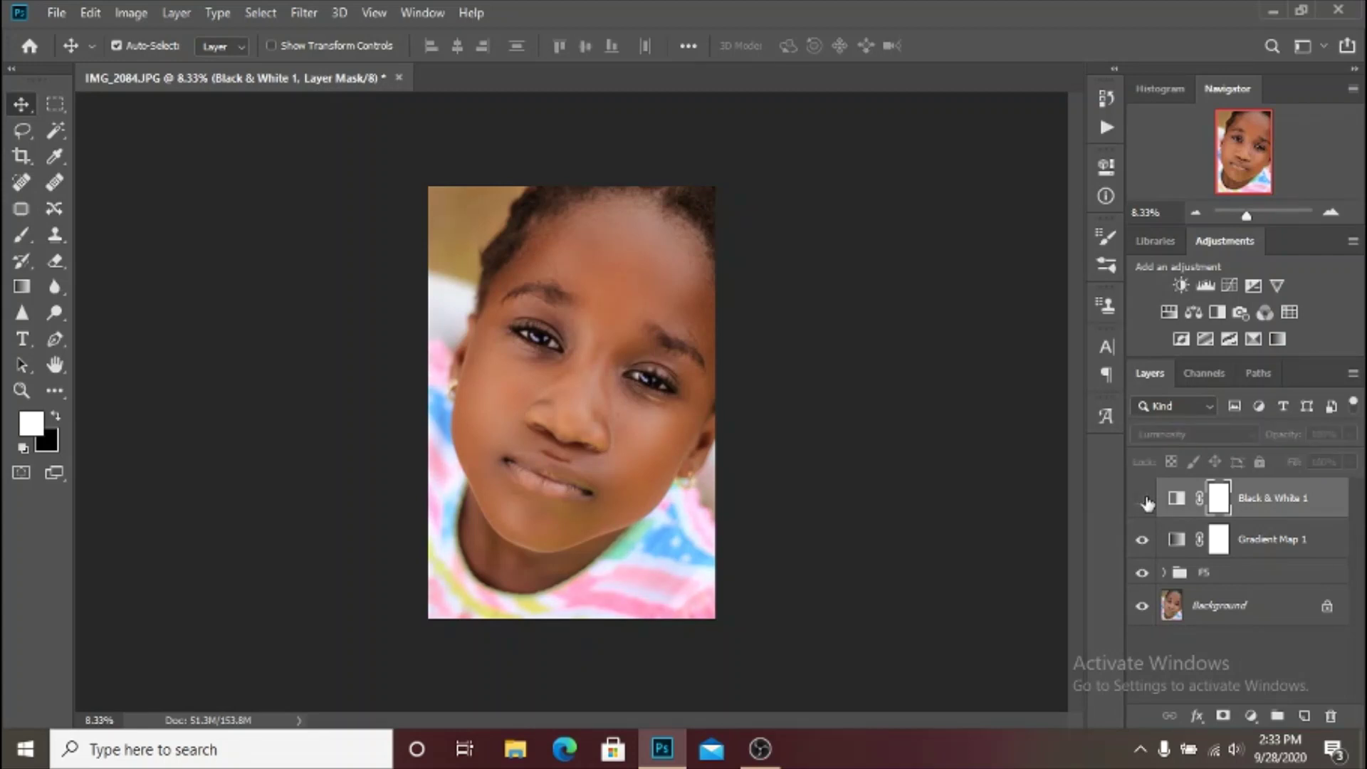
click(1144, 501)
click(1144, 500)
click(1143, 501)
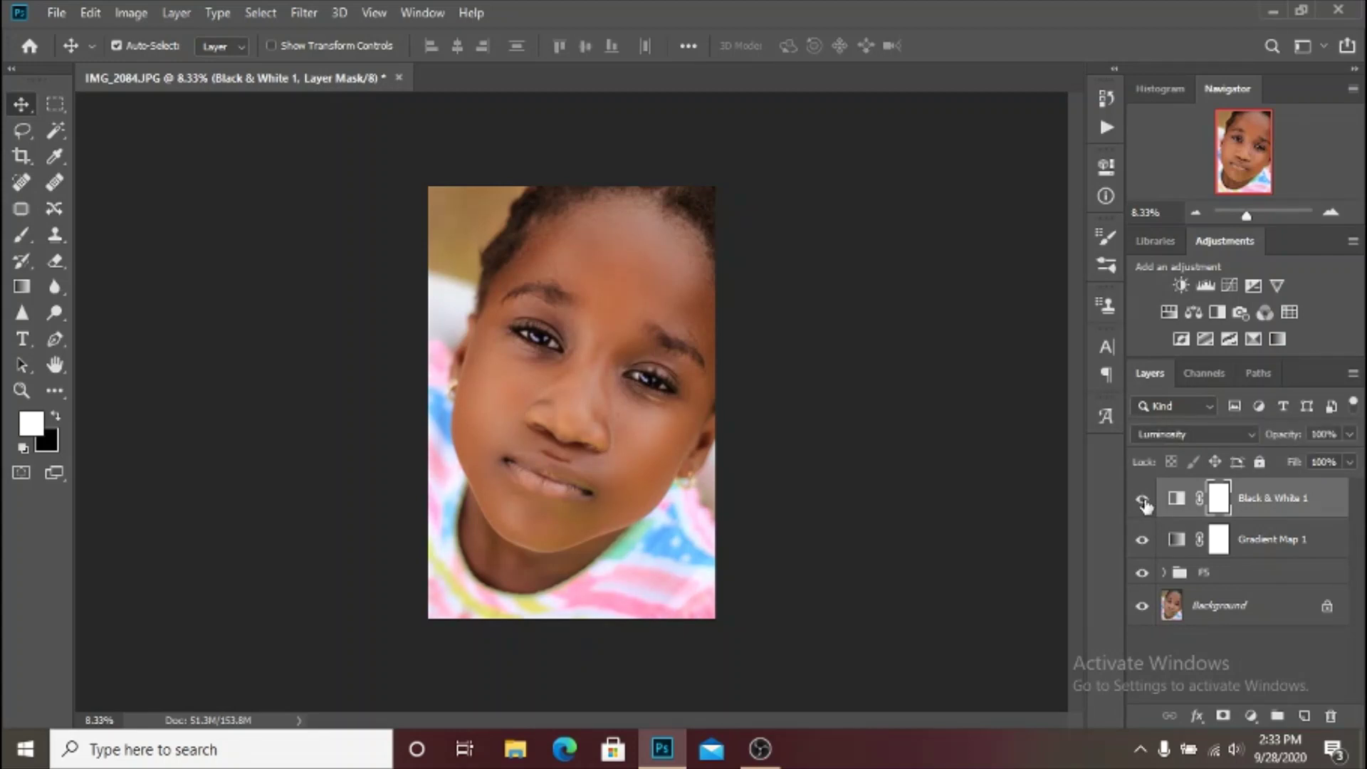
Readjust the Black & White 1 layer with Reds at 27 and Yellows at 101
click(1174, 500)
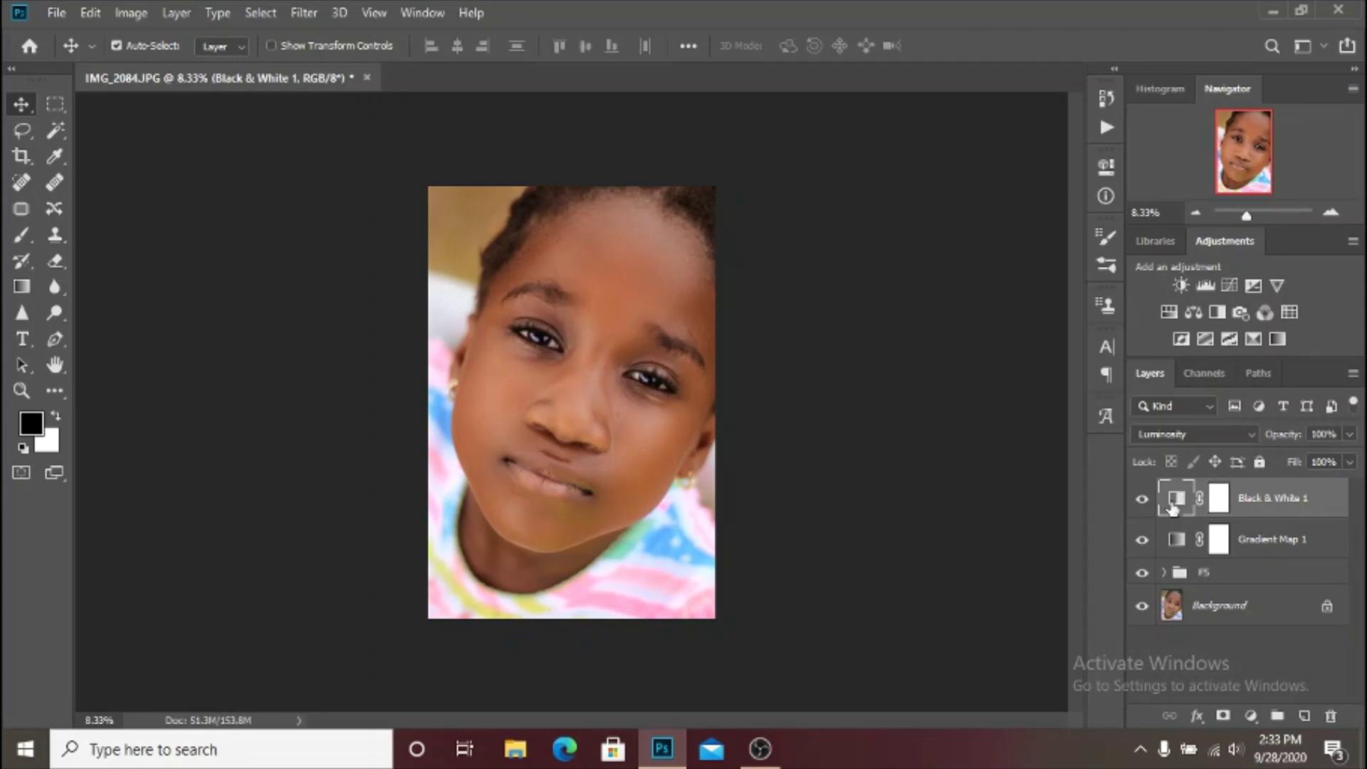
double_click(1173, 501)
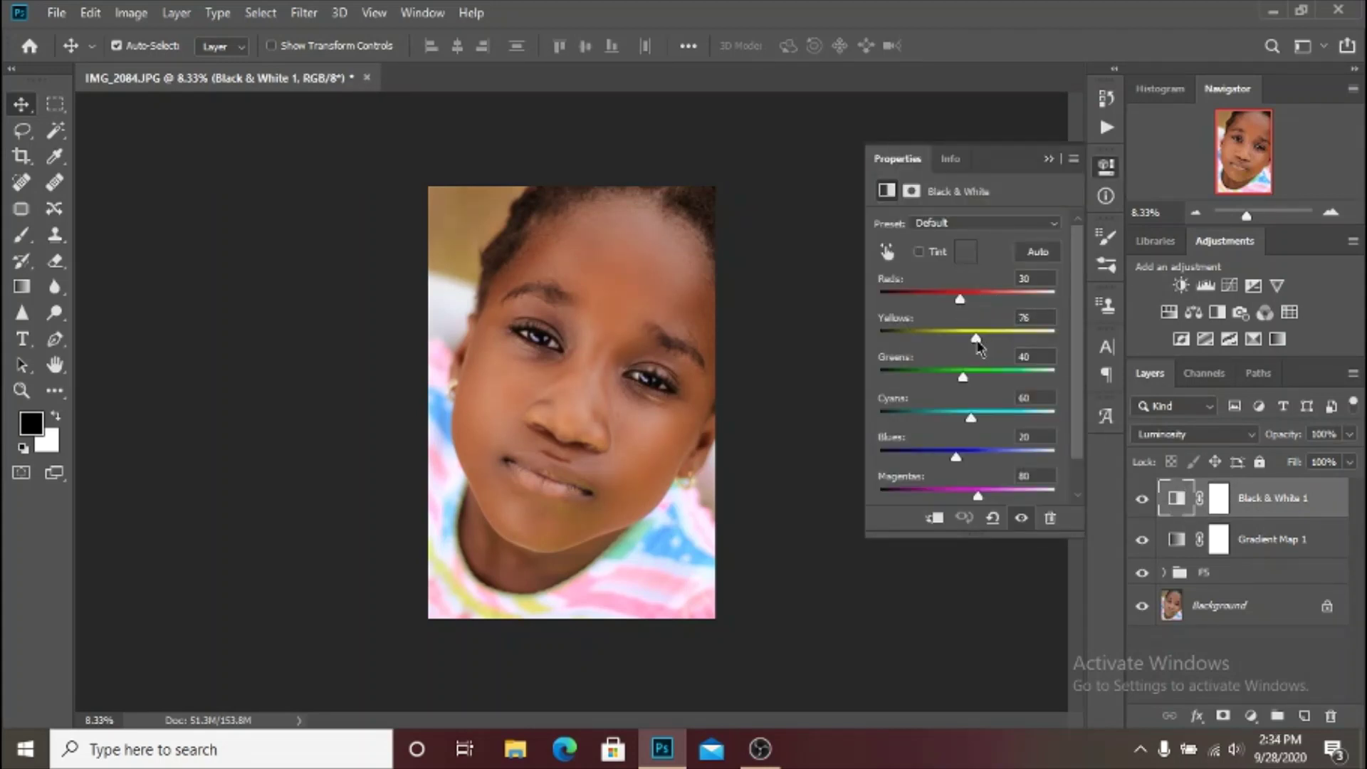
drag(981, 342, 962, 311)
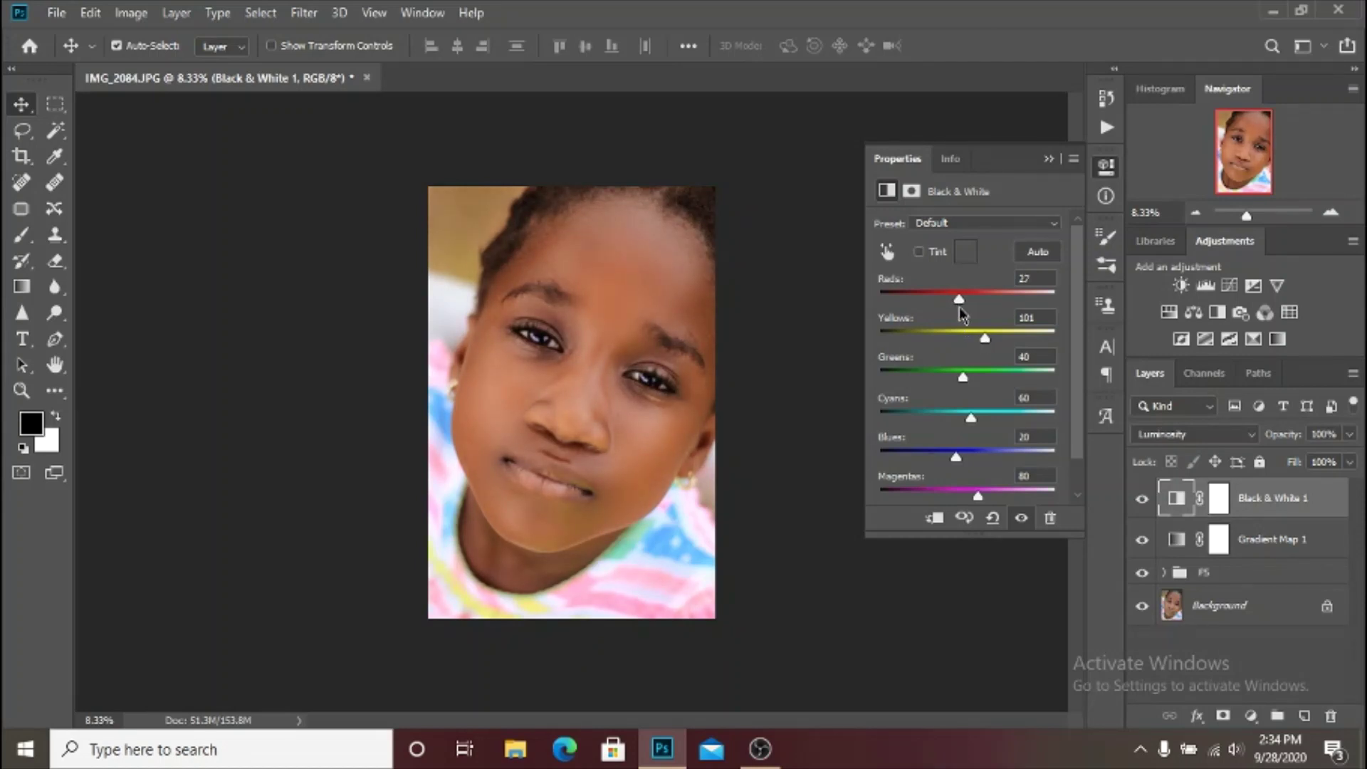
drag(959, 308, 958, 308)
click(1049, 158)
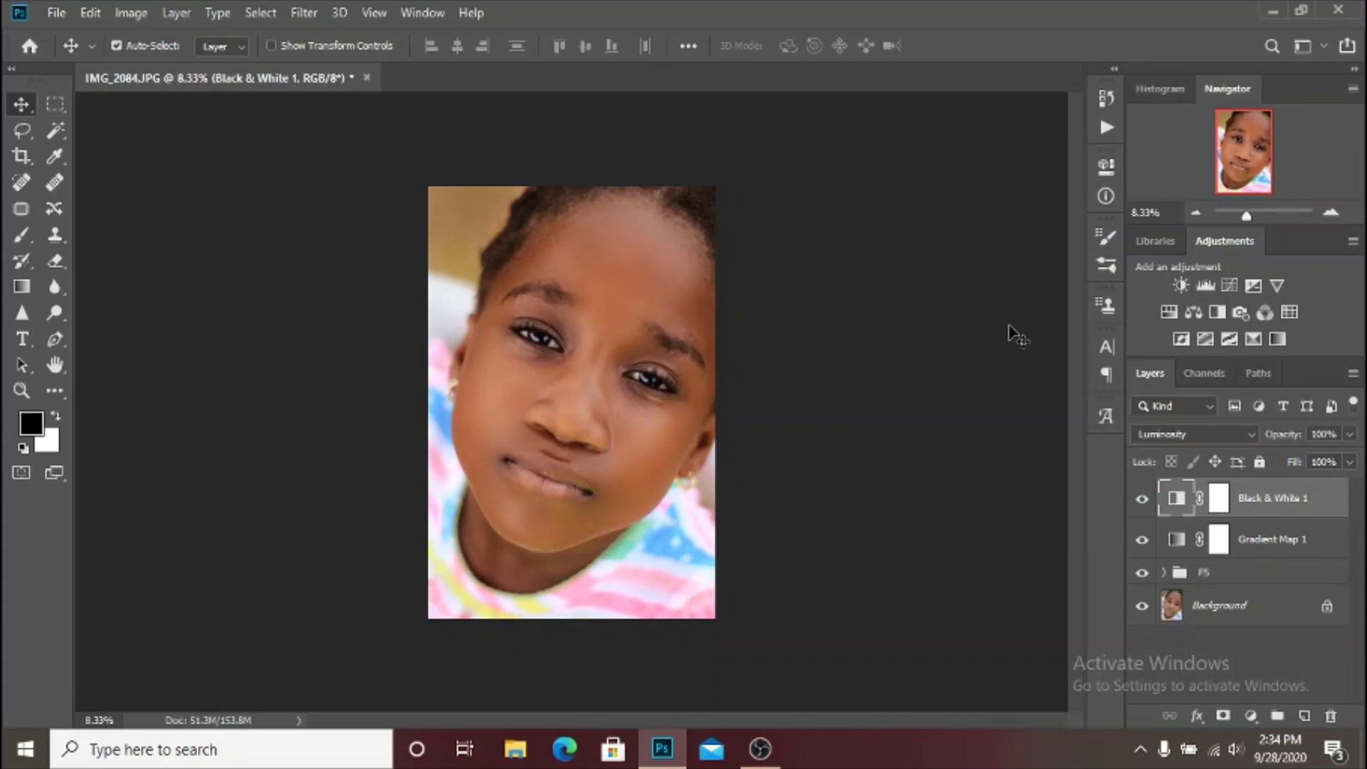
Compare the portrait's skin tones with the Black & White 1 layer hidden and shown
click(1141, 500)
click(1141, 501)
click(1142, 501)
click(1142, 501)
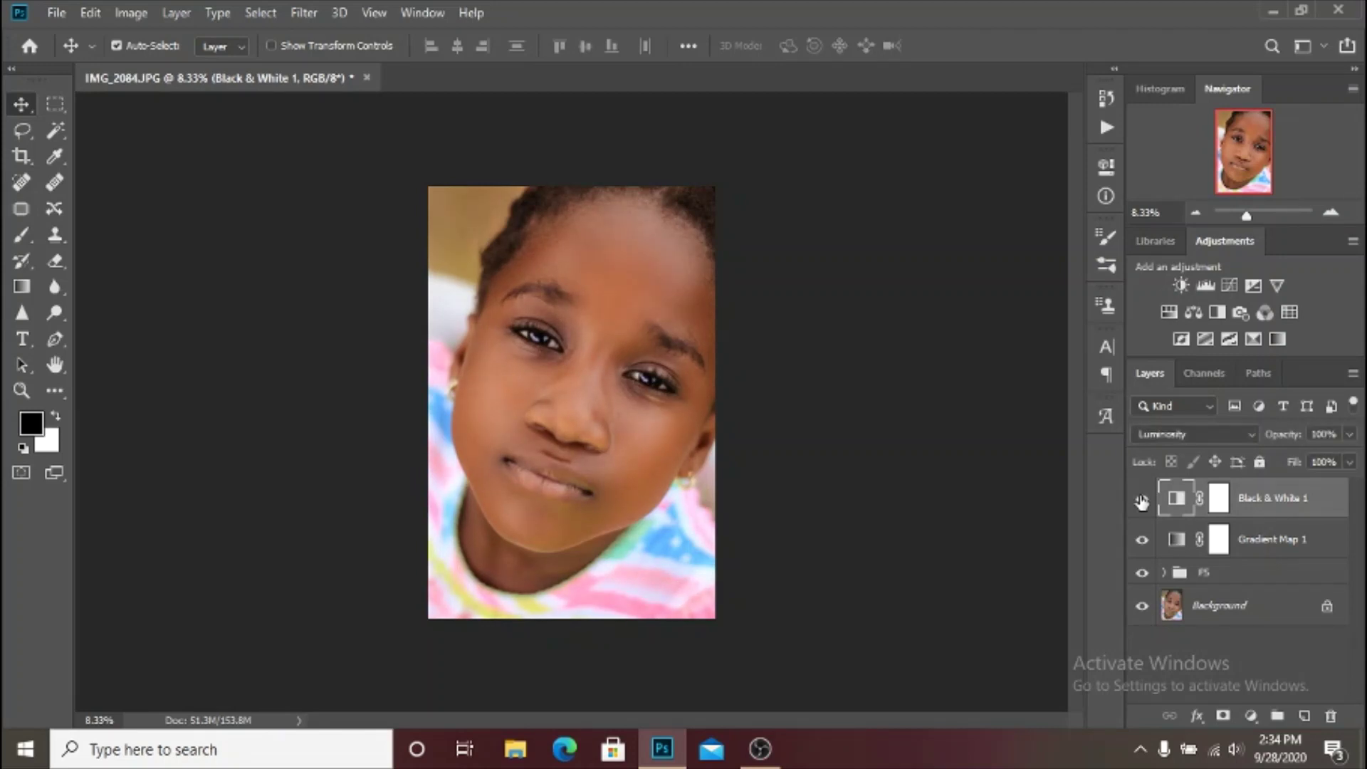
click(1142, 502)
click(1141, 501)
Compare the original Background alone with the full layer stack, both in full view and close up
key(ctrl)
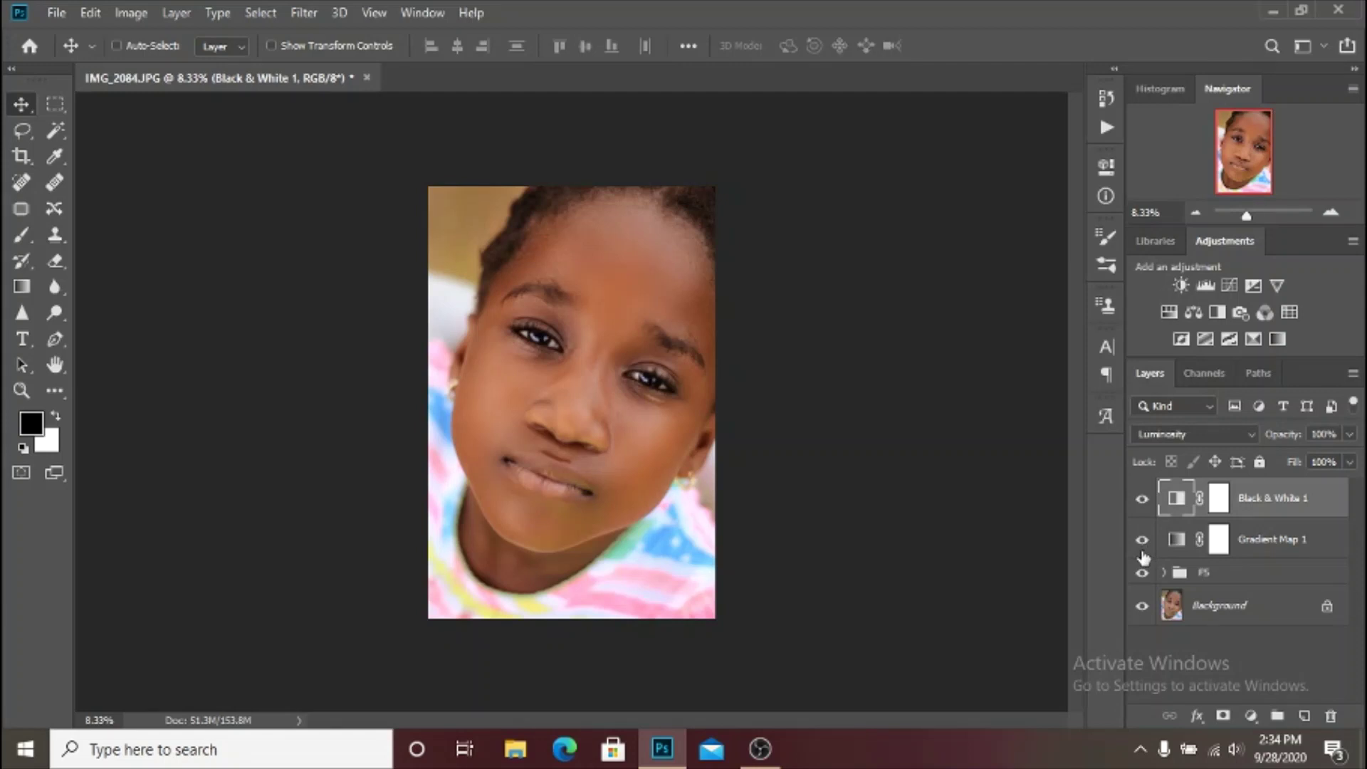
alt+click(1142, 606)
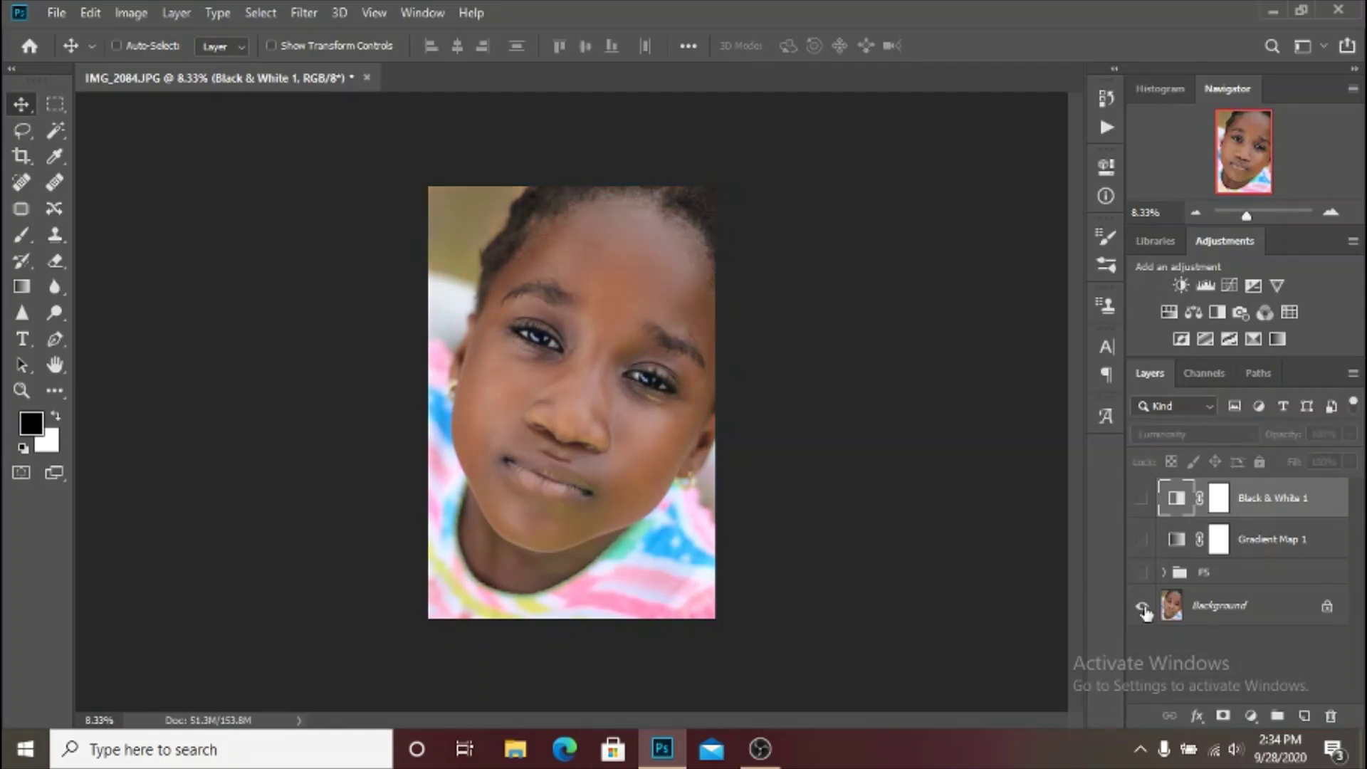
alt+click(1141, 607)
alt+click(1142, 607)
alt+click(1141, 607)
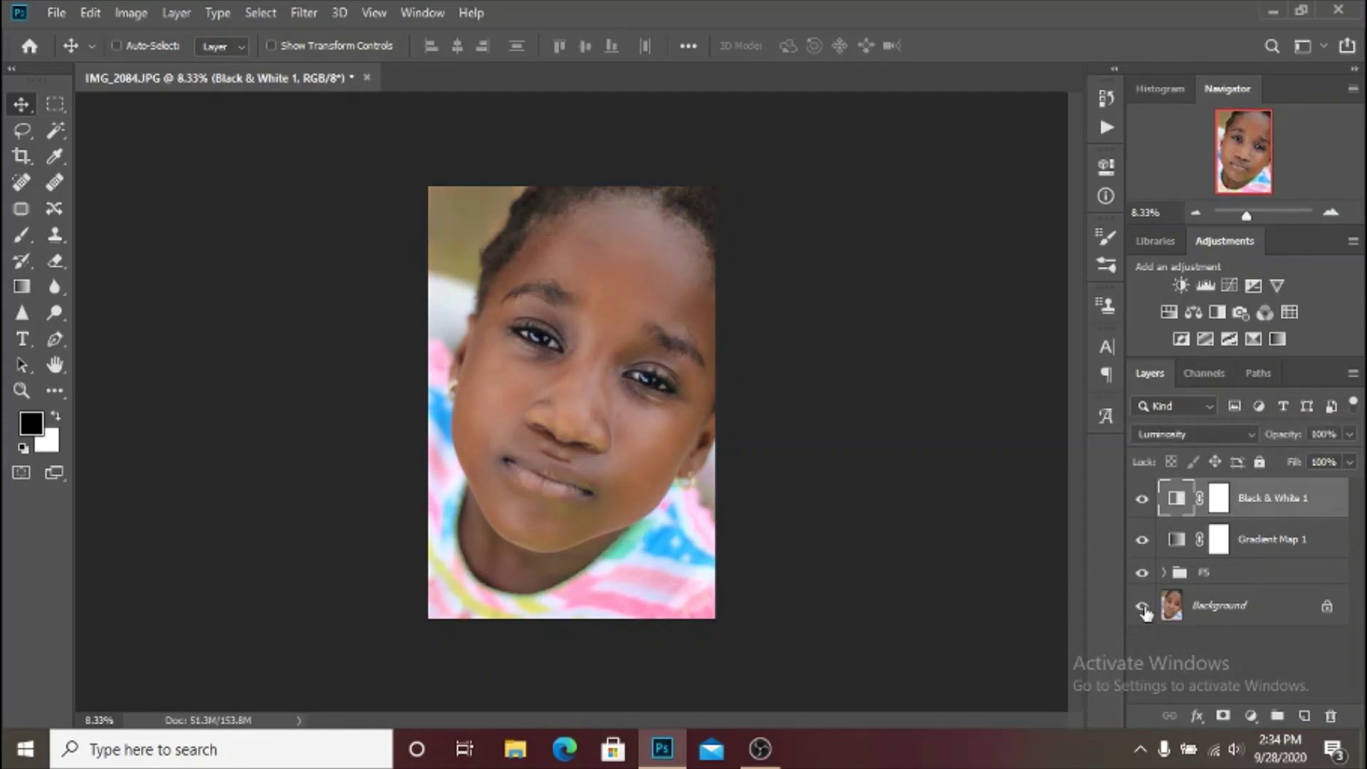
key(ctrl+plus)
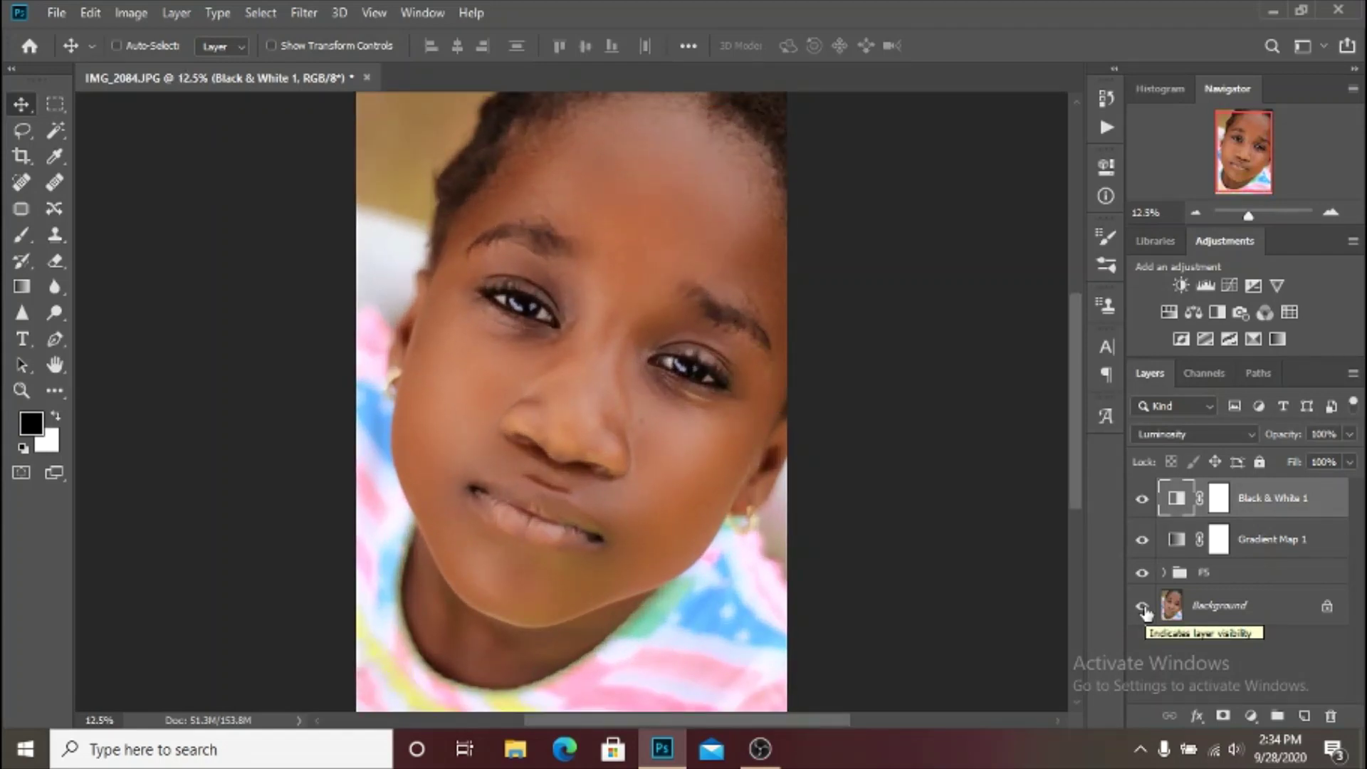
key(ctrl)
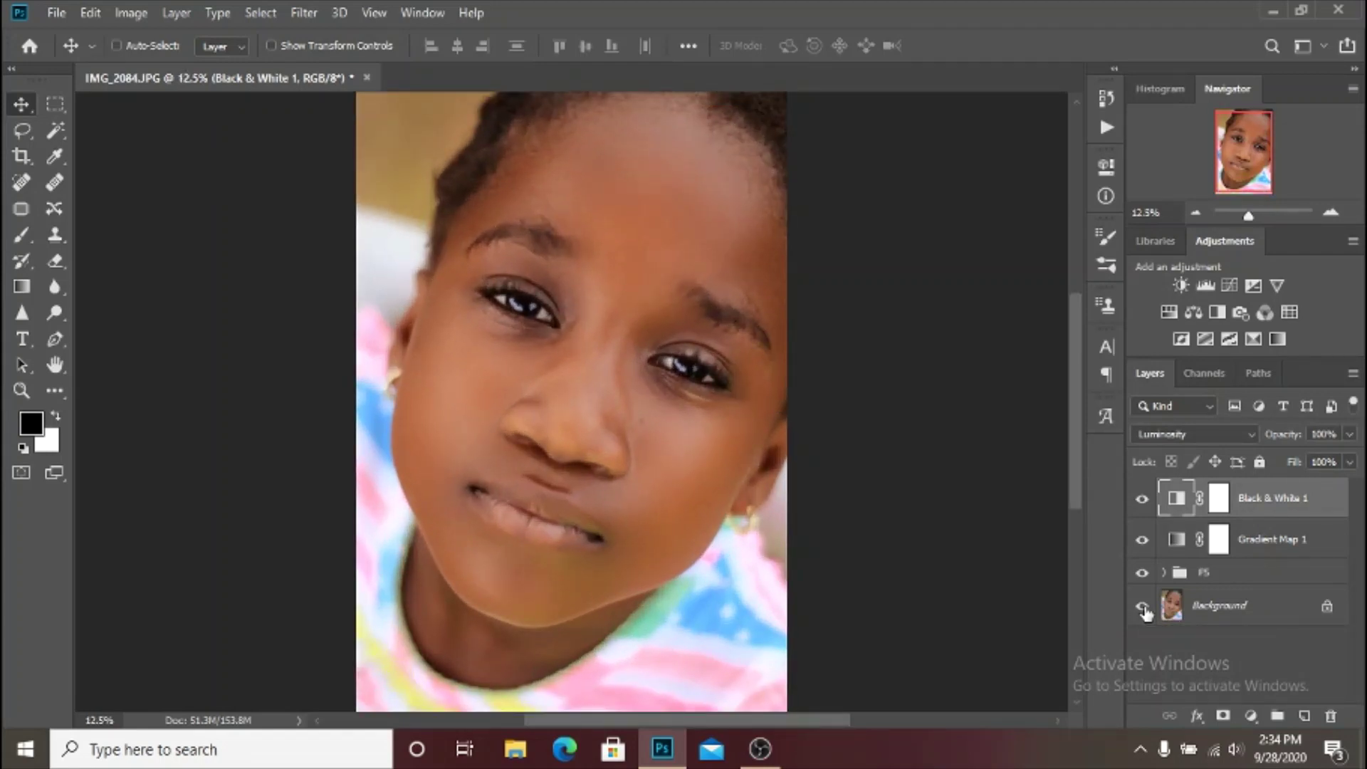
alt+click(1142, 606)
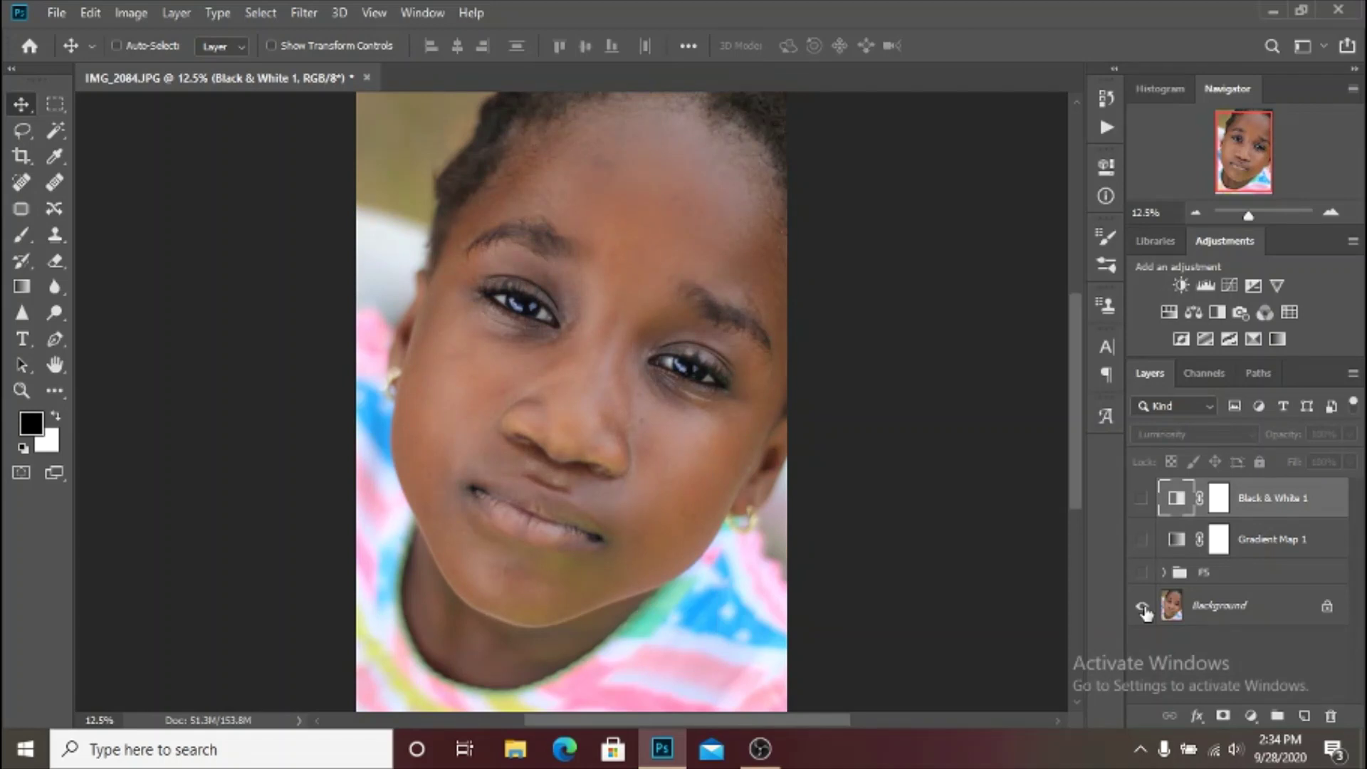
alt+click(1142, 607)
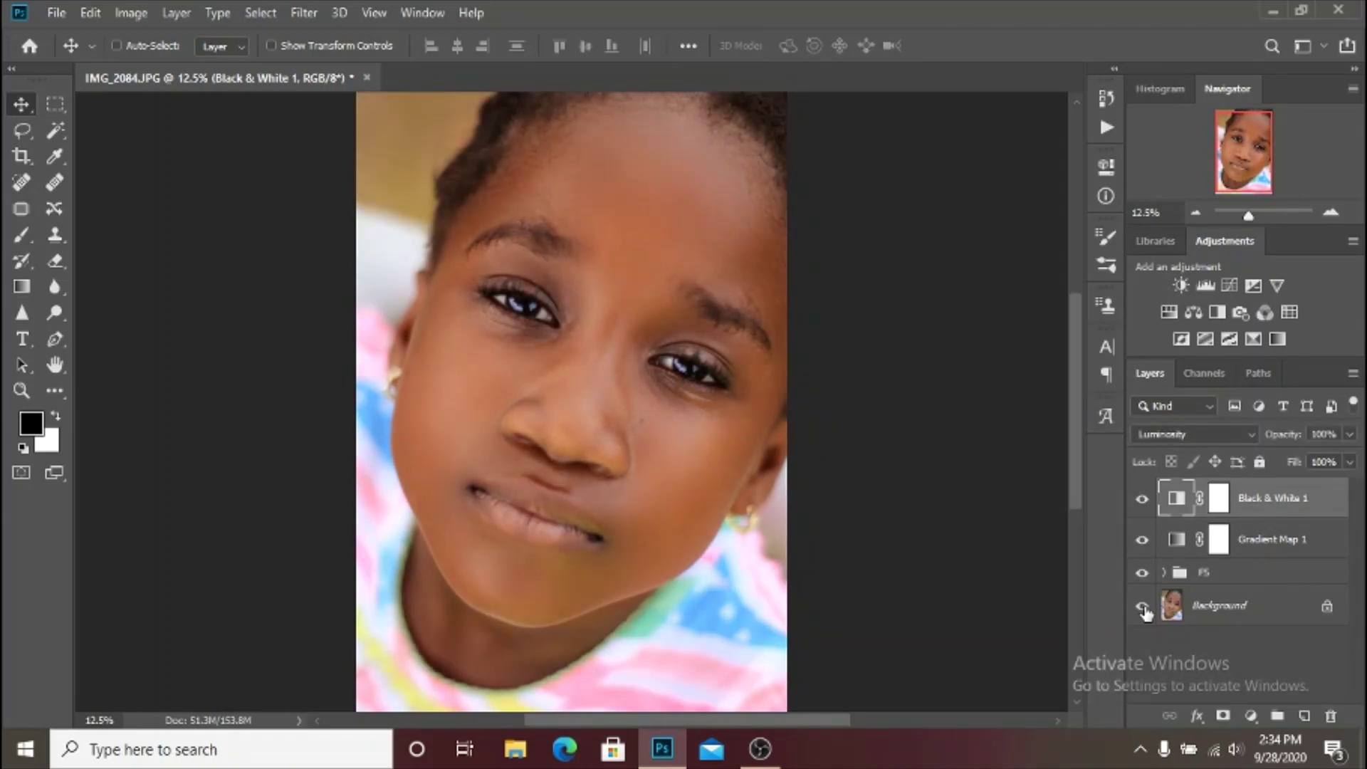
key(ctrl+minus)
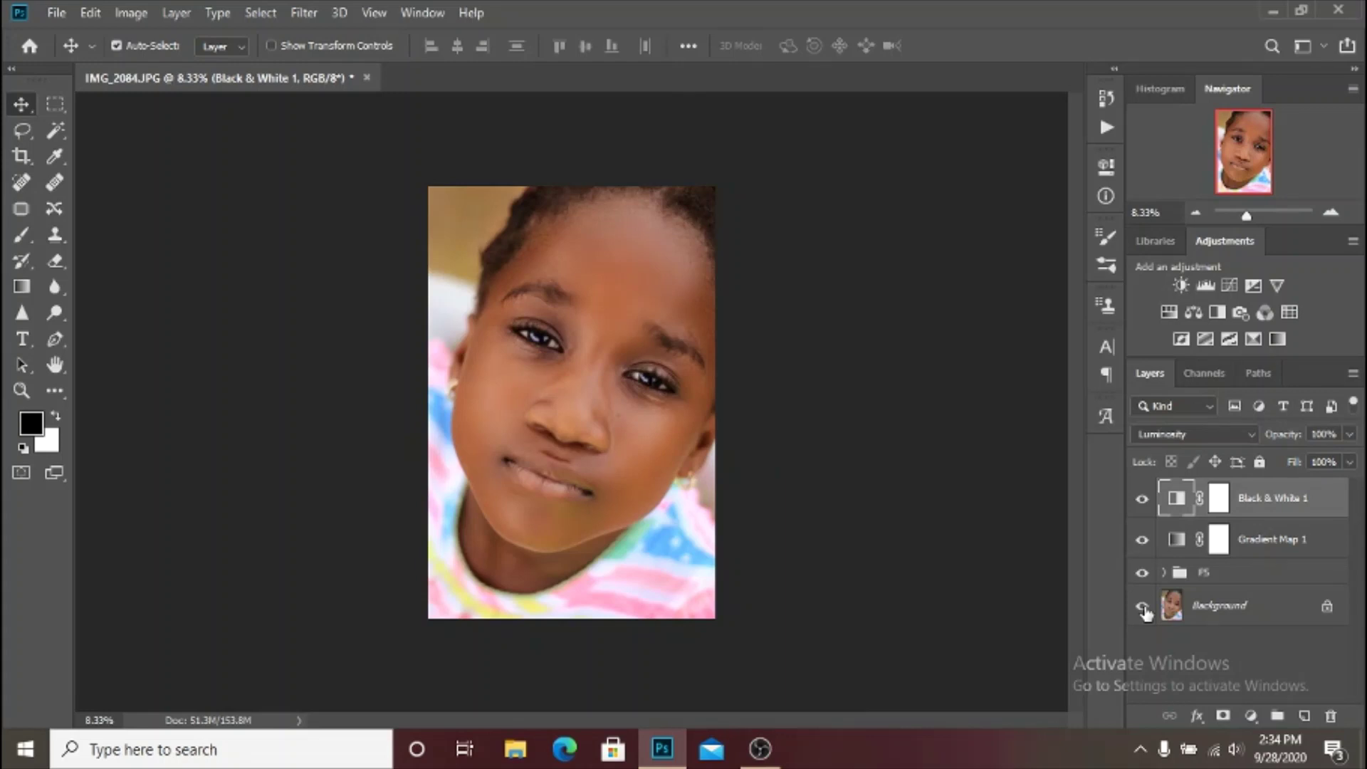